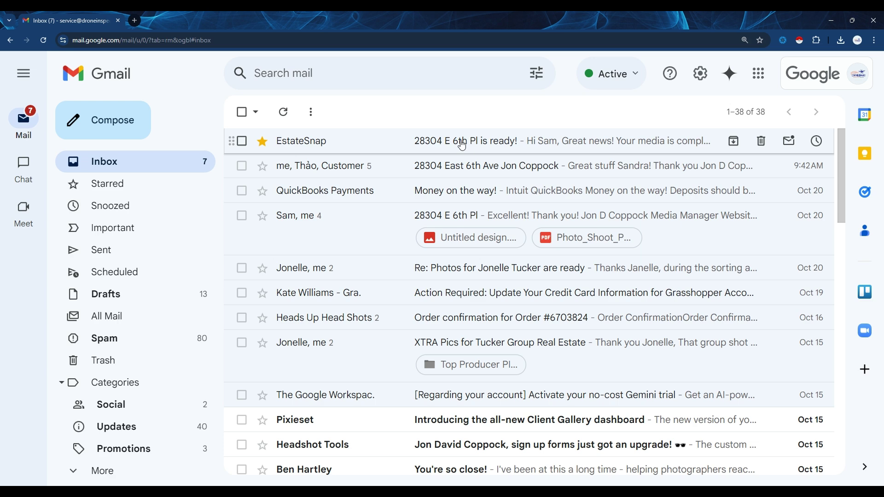
- Open the EstateSnap email announcing that the listing's media is ready and visit the Marketing Kit main page
click(306, 144)
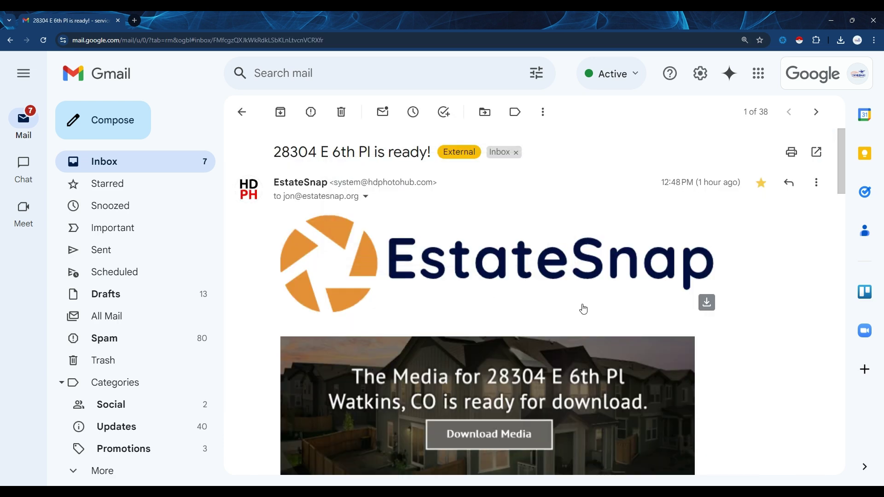
scroll(583, 309, down, 6)
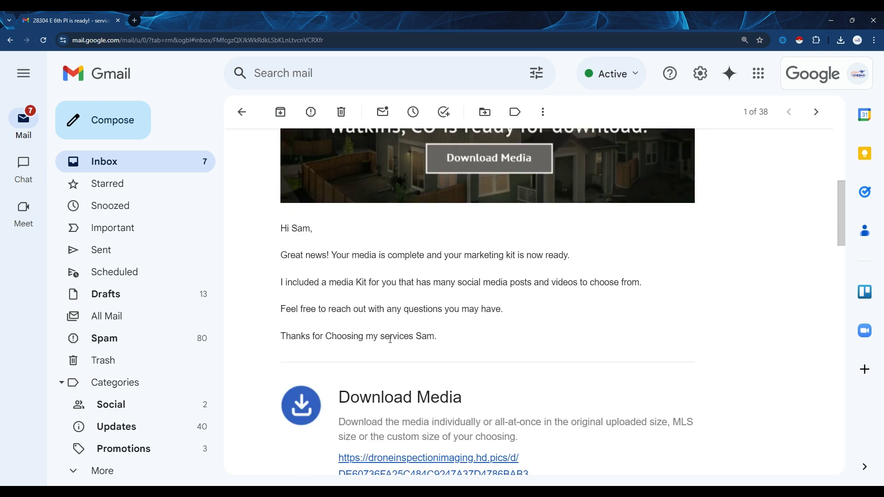
scroll(436, 339, down, 5)
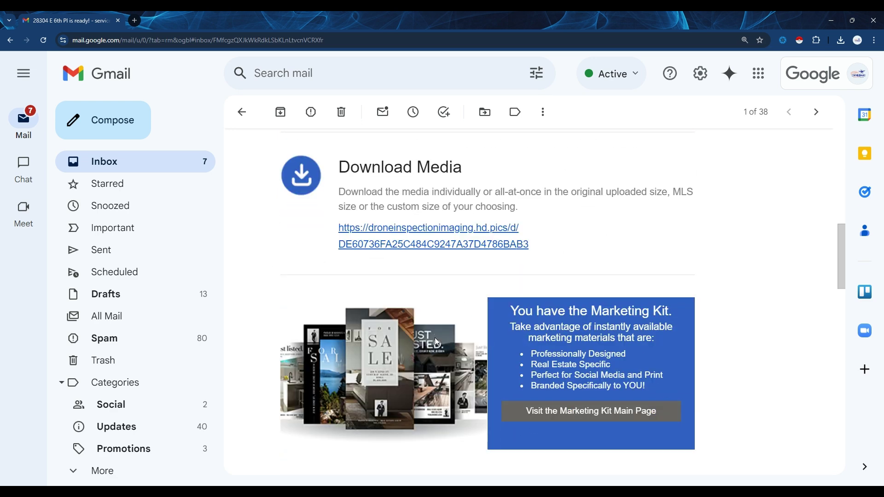
scroll(436, 340, down, 5)
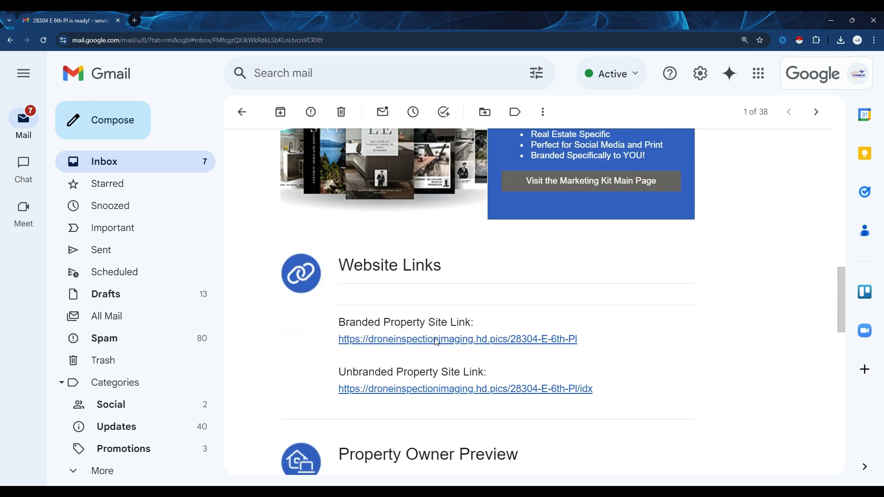
scroll(437, 341, up, 3)
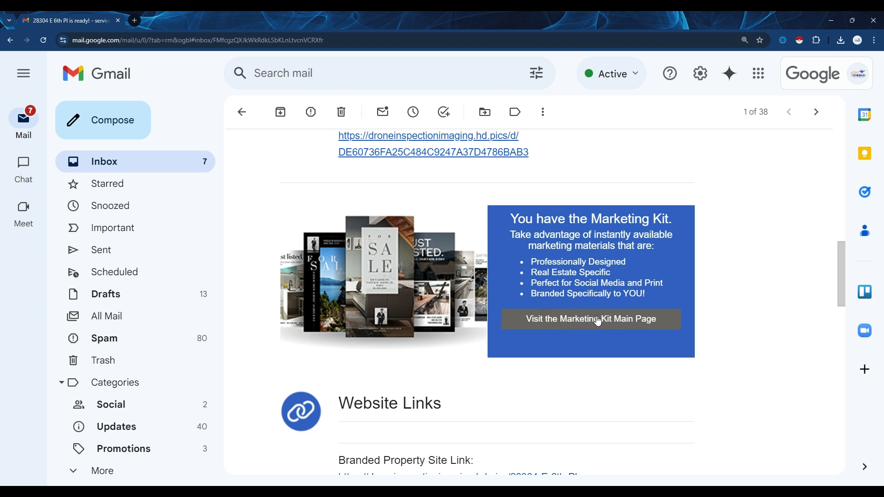
click(572, 323)
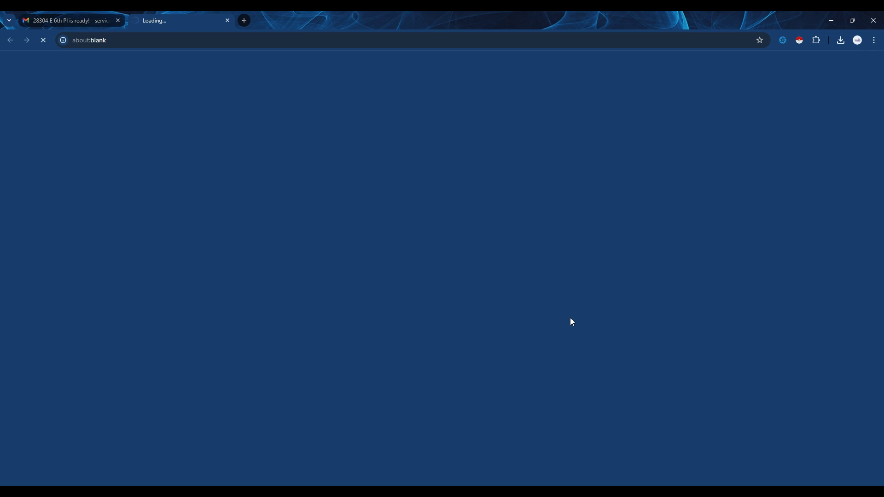
- Find the Social Media Reels section of the marketing kit, play part of Reel #1 and pause it
scroll(516, 332, down, 2)
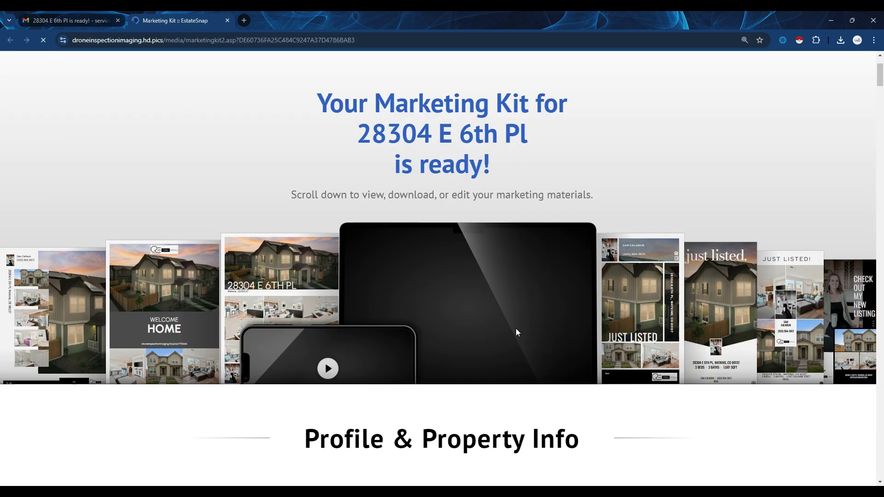
scroll(516, 329, down, 6)
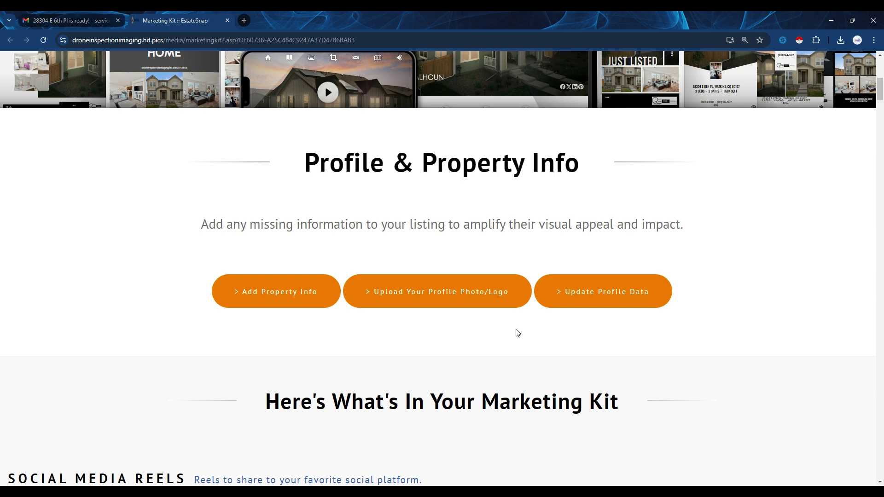
scroll(518, 333, down, 10)
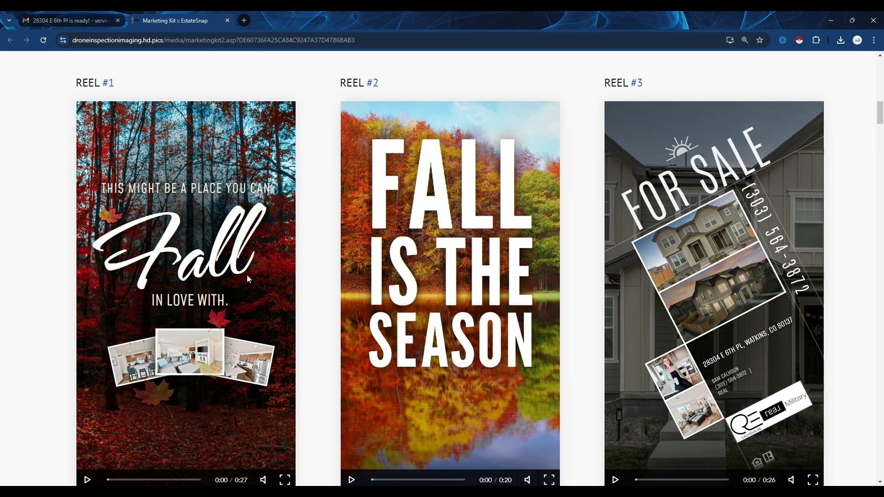
scroll(690, 353, down, 2)
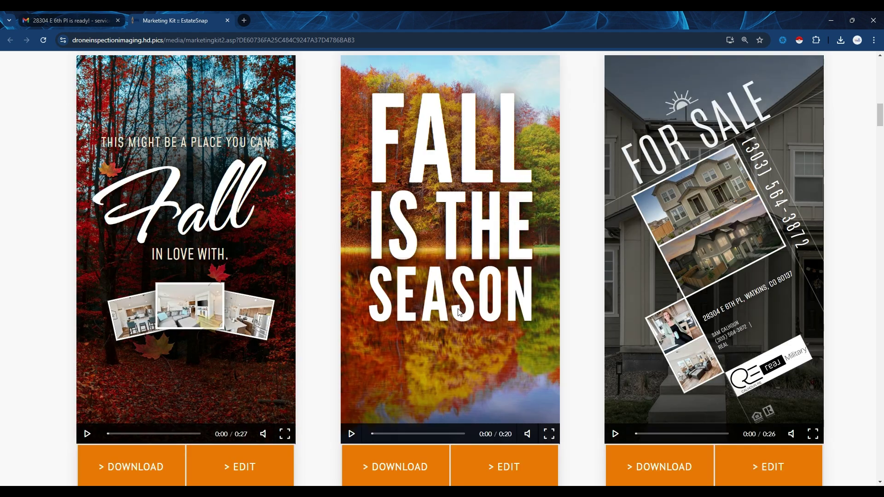
scroll(457, 308, up, 1)
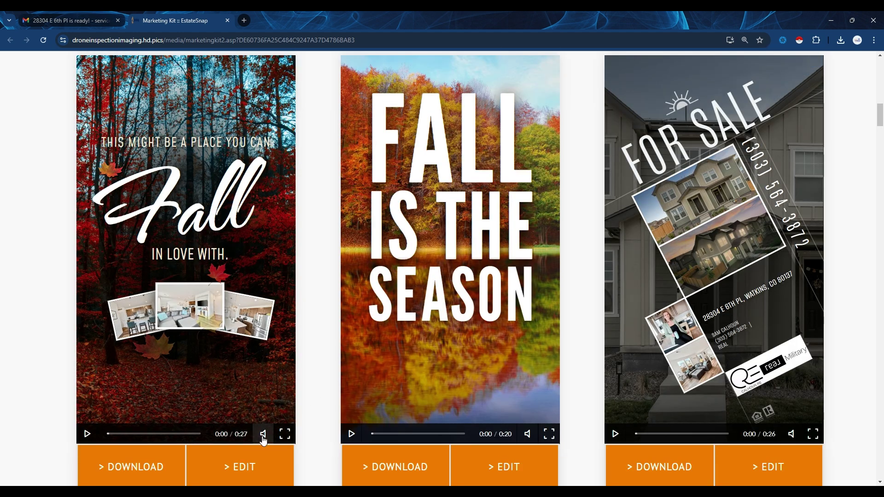
click(87, 434)
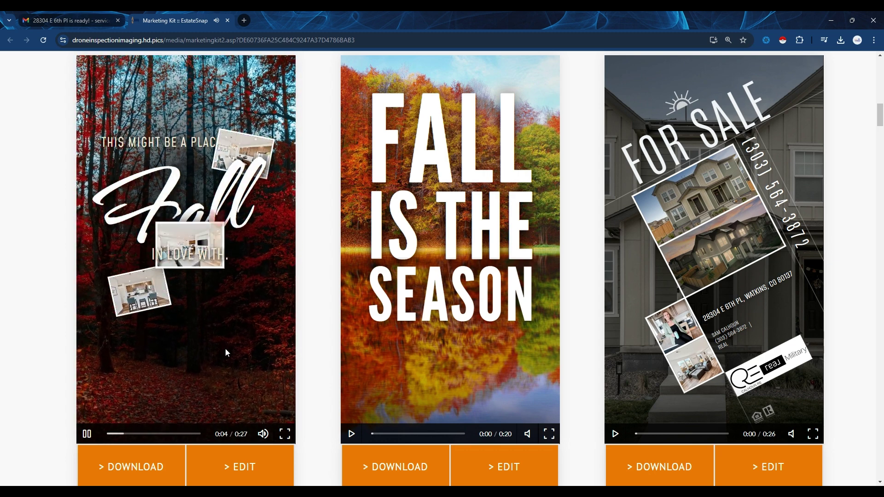
scroll(266, 422, down, 1)
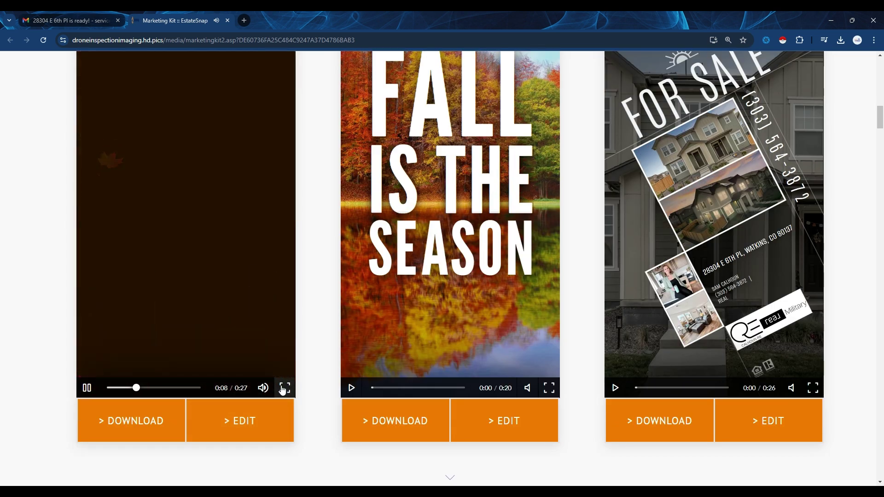
click(87, 388)
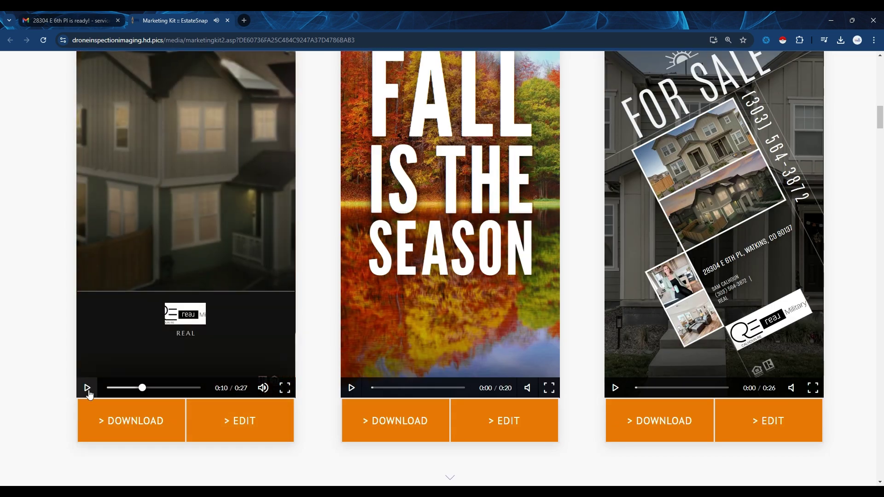
- Open Reel #1 for editing and replace the lowest tilted photo on page 2 with the kitchen and living room photo showing bar stools
click(247, 428)
scroll(521, 318, down, 4)
click(484, 272)
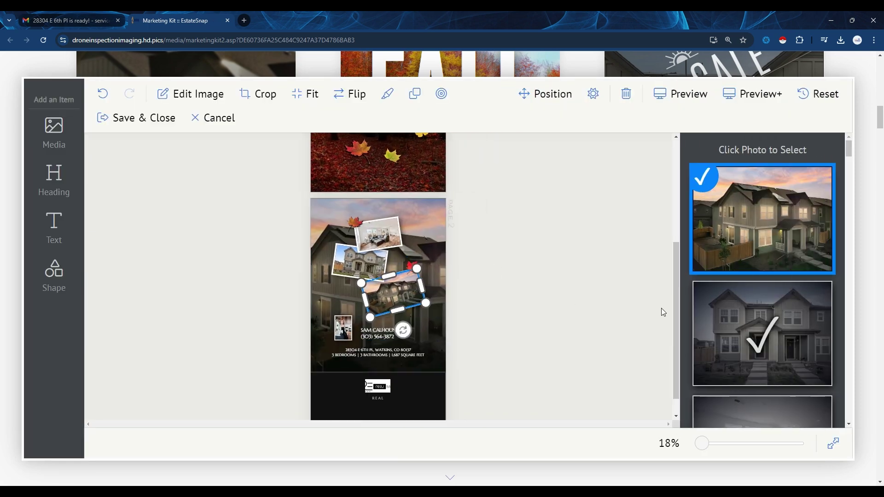
scroll(775, 352, down, 6)
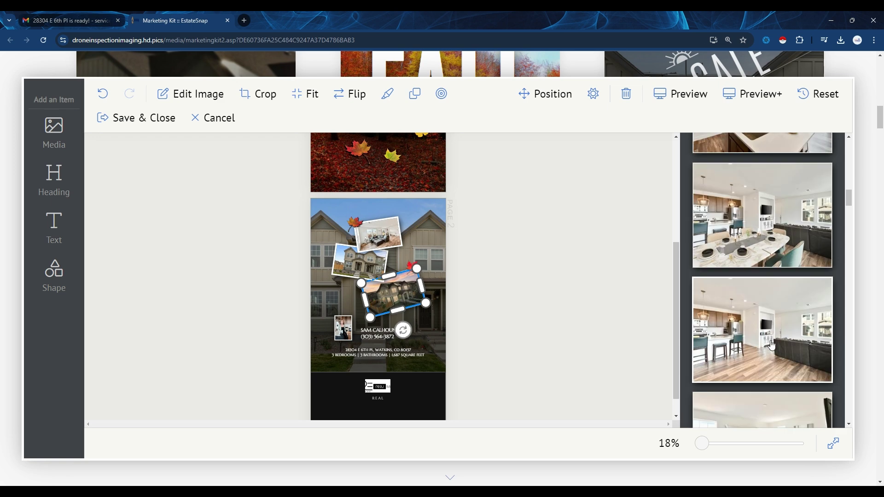
click(772, 345)
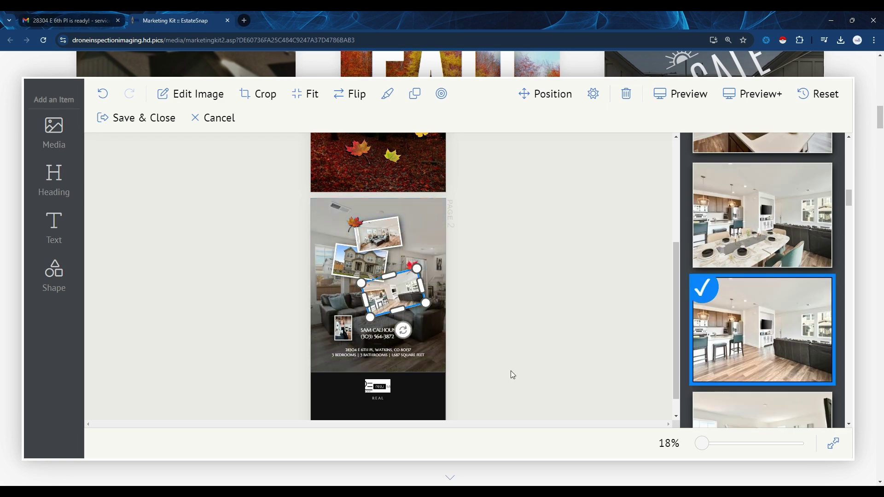
- Enlarge the text box of the "Fall" heading on page 1, reposition it and increase its font size to 382
scroll(470, 335, up, 4)
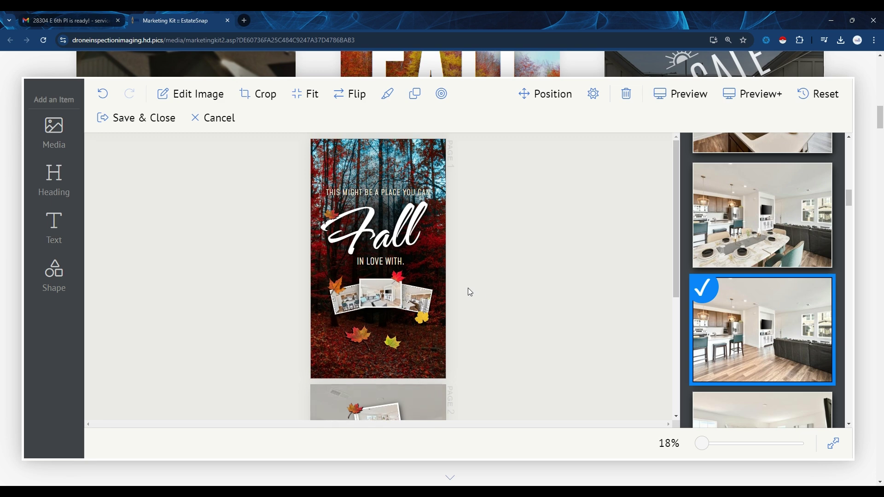
click(418, 244)
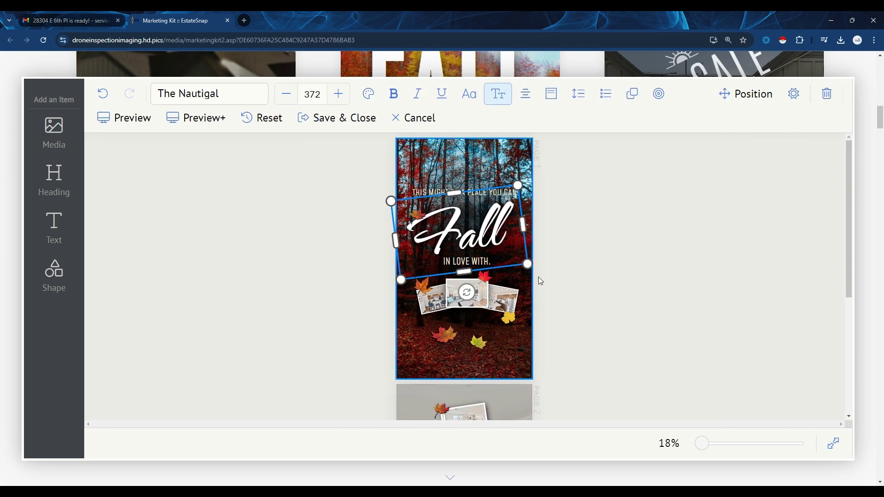
drag(529, 264, 558, 279)
mouse_move(491, 226)
mouse_down()
mouse_move(484, 241)
mouse_move(481, 227)
mouse_up()
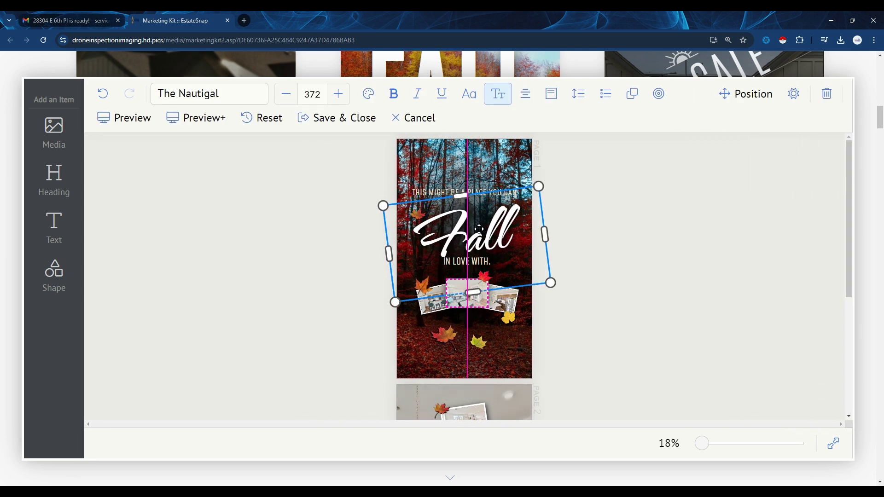
click(339, 94)
click(339, 94)
click(340, 94)
click(340, 94)
click(339, 93)
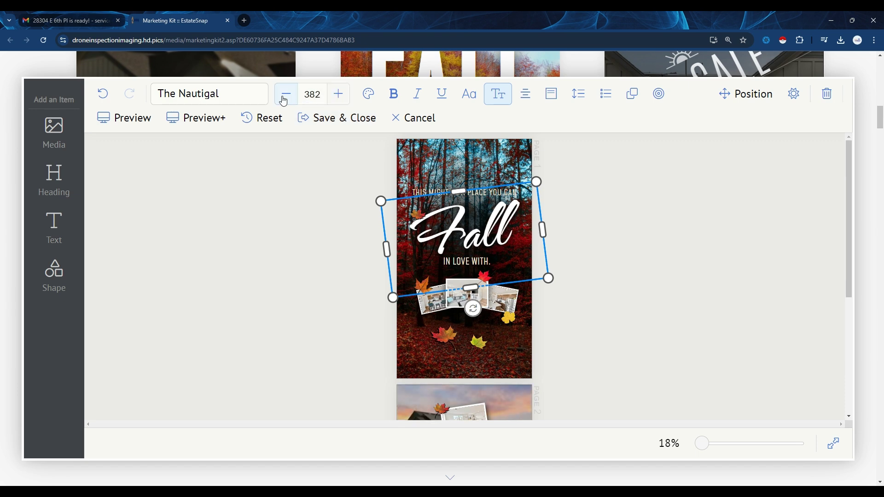
- Set the "Fall" heading's font size to 200, shrink its text box and move the word between the two text lines
click(316, 95)
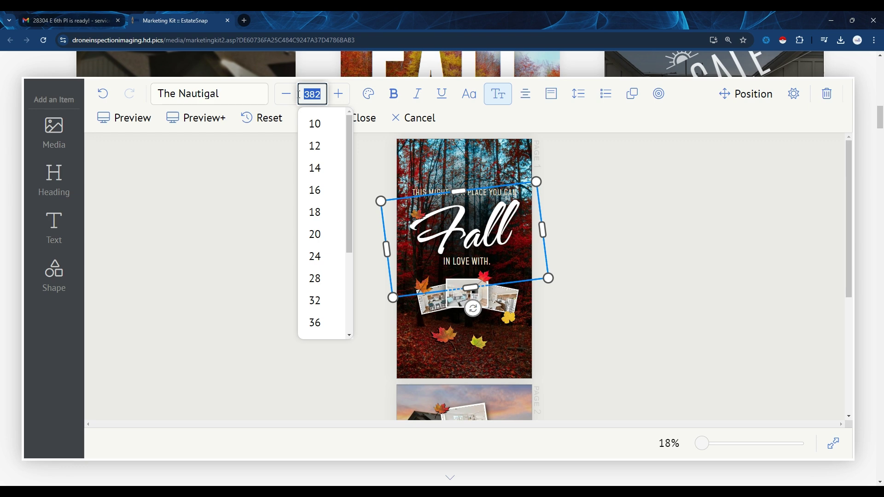
text(200)
key(Return)
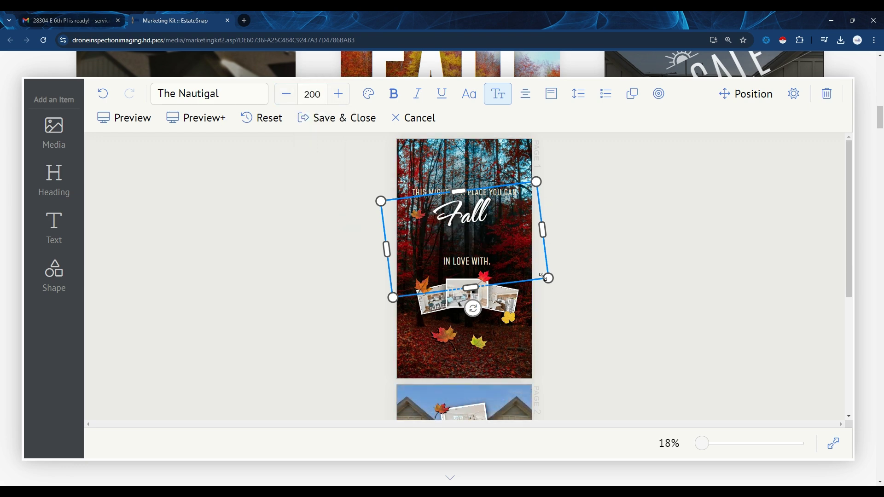
drag(548, 278, 540, 270)
drag(466, 220, 489, 232)
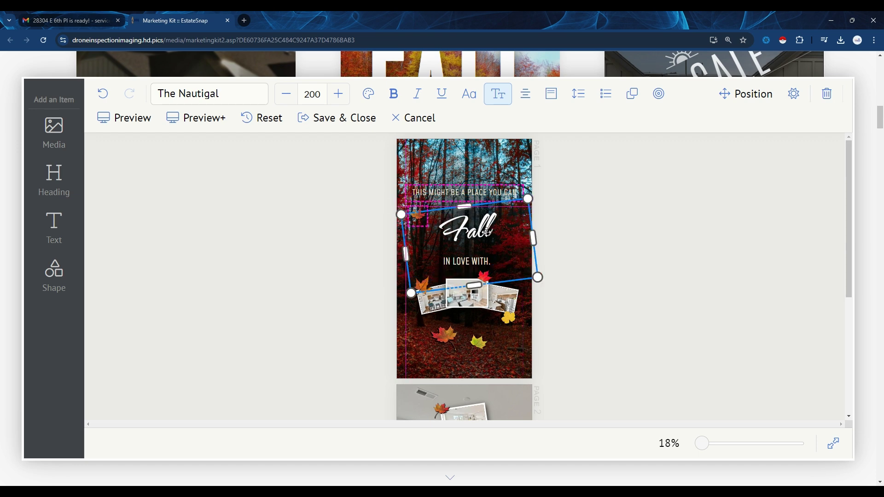
click(605, 256)
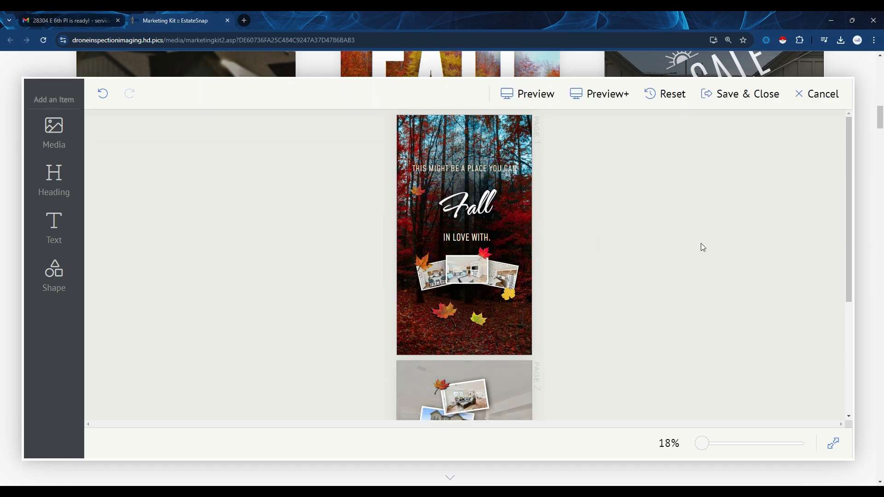
- Play the edited reel with Preview+, check the reset option and cancel the editing session without saving
click(613, 96)
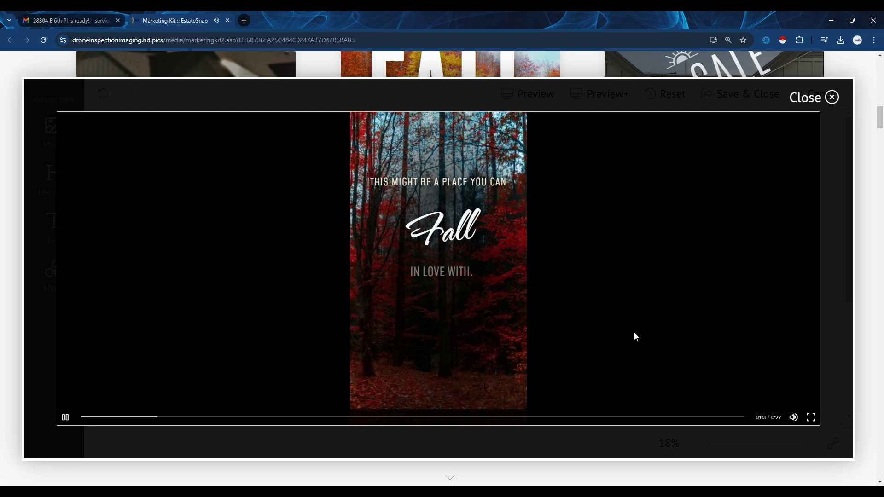
click(832, 101)
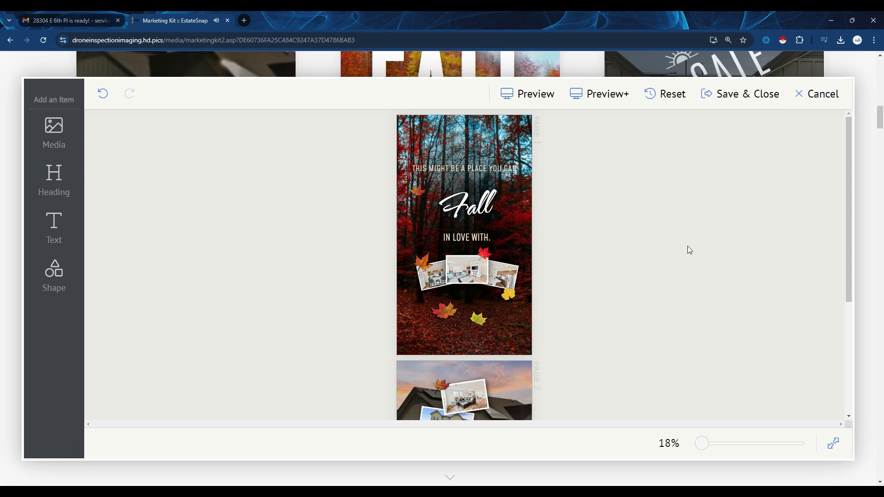
scroll(640, 282, down, 3)
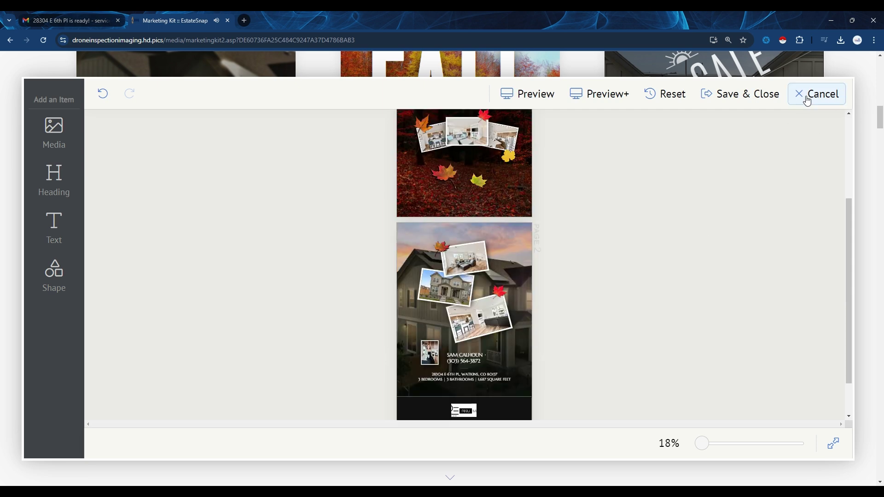
click(660, 99)
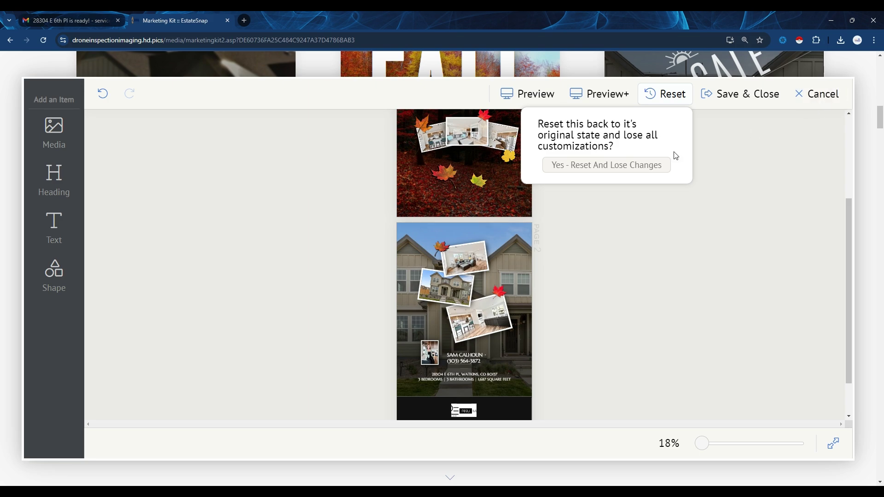
click(817, 94)
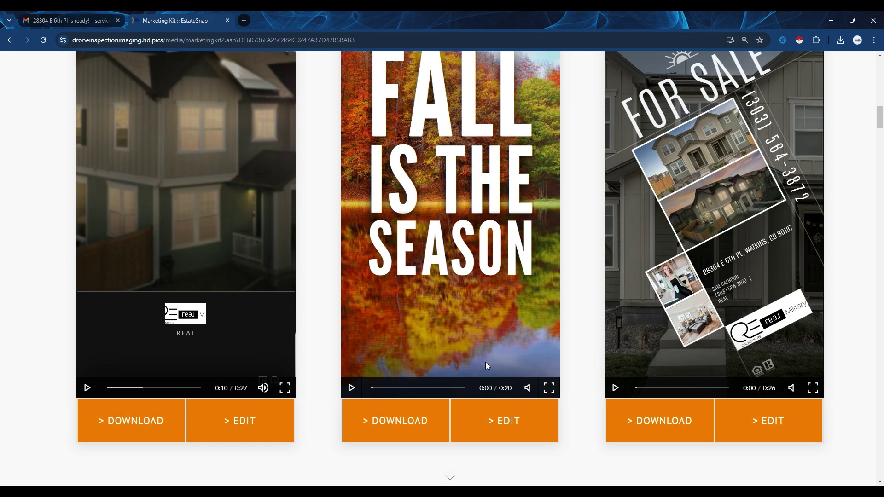
- Expand the list of social media reels and look through the additional designs down to Reel #12
scroll(508, 366, down, 6)
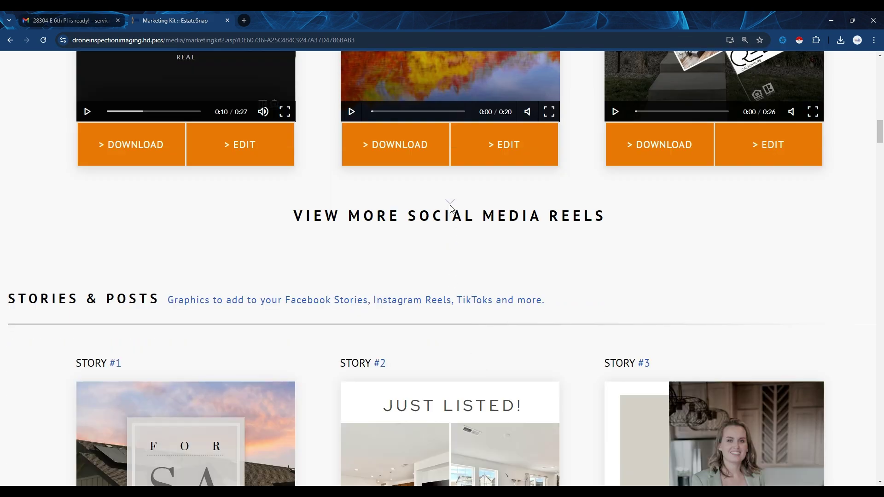
click(451, 209)
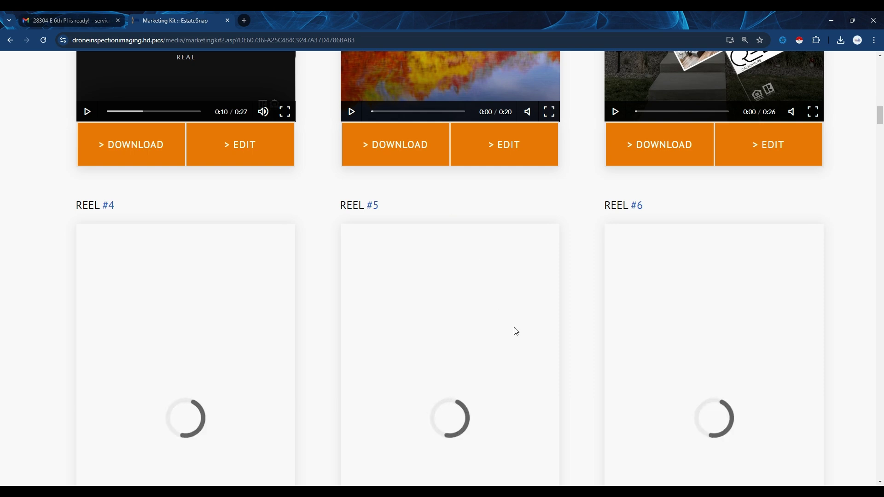
scroll(515, 331, down, 2)
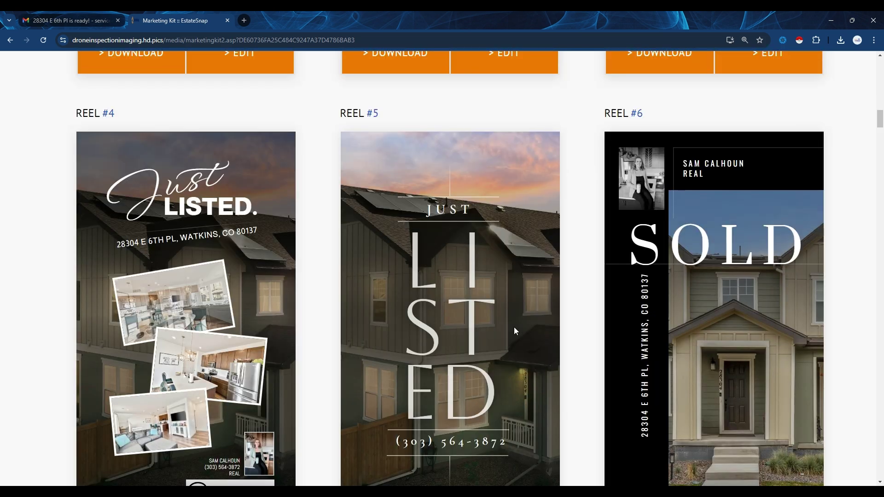
scroll(514, 327, down, 3)
scroll(514, 327, up, 1)
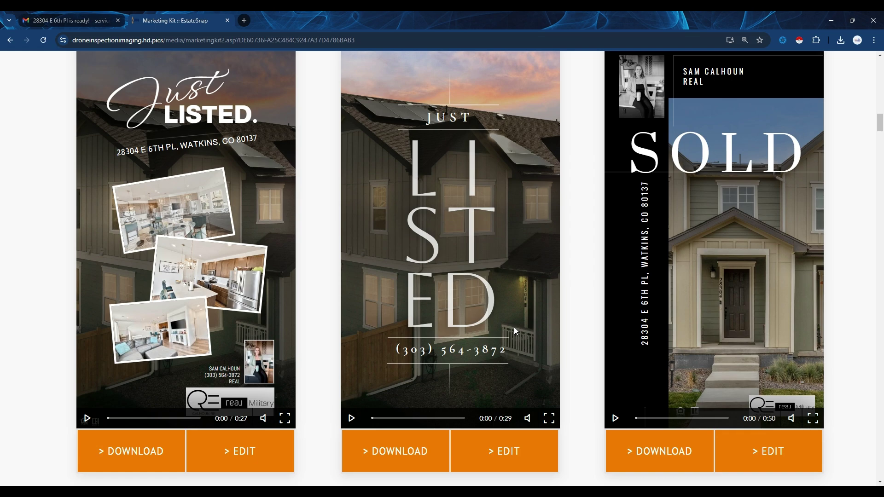
scroll(378, 361, down, 15)
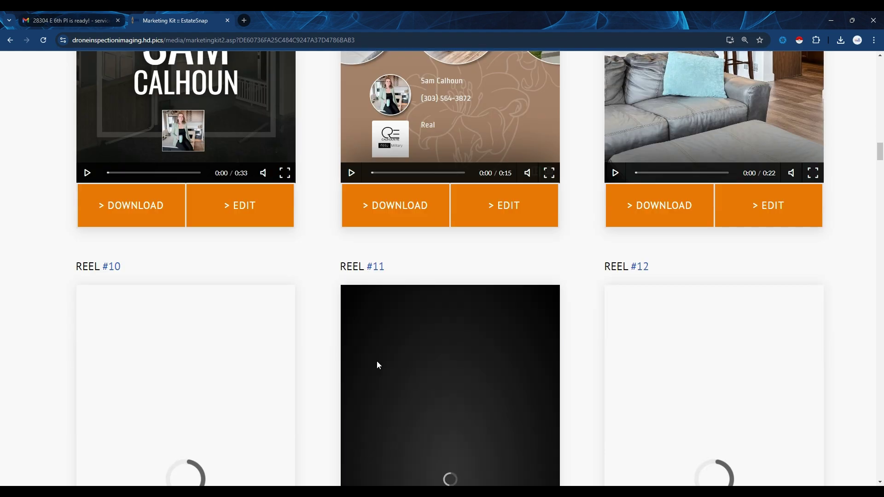
- Play Reel #11 and look over the neighbouring reel designs
scroll(376, 365, down, 4)
scroll(376, 365, down, 2)
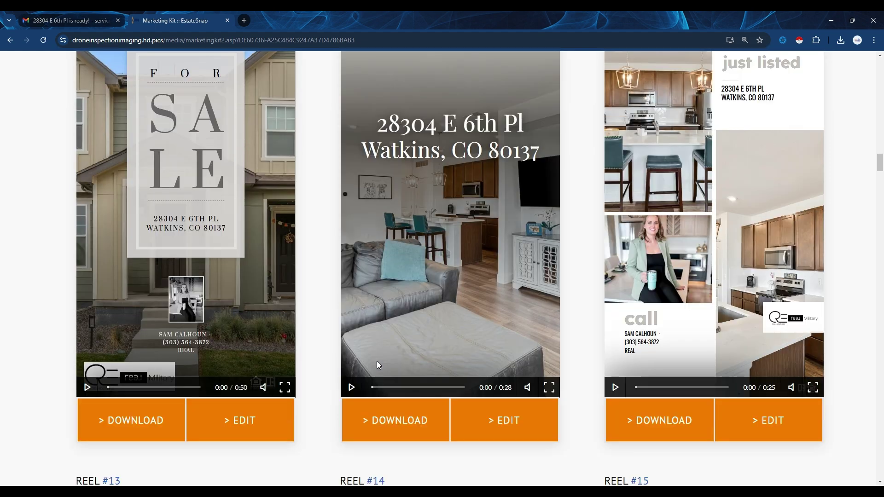
click(351, 387)
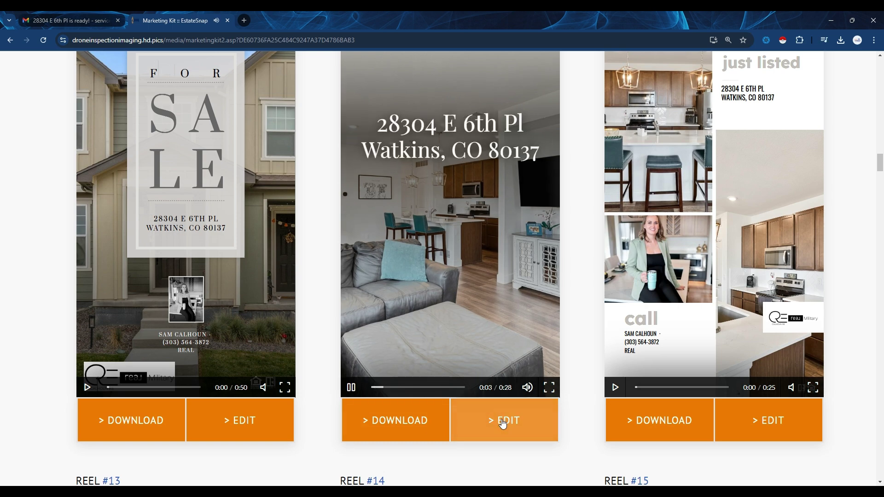
scroll(503, 424, up, 1)
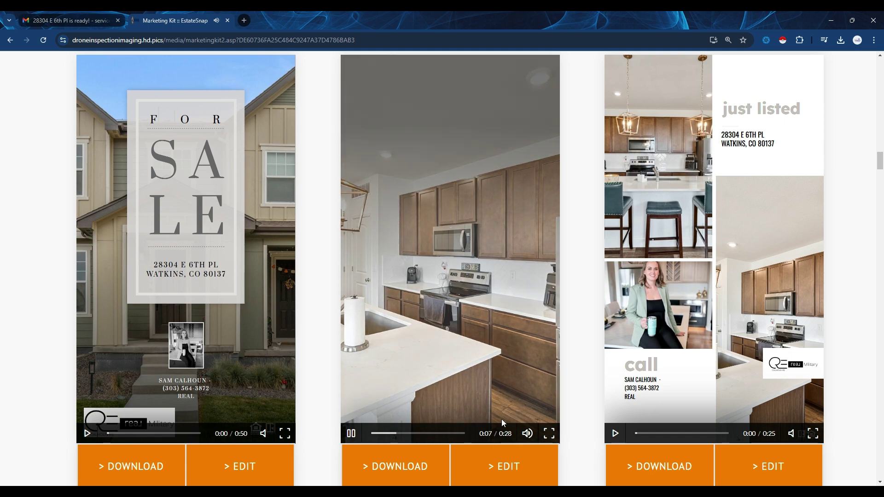
scroll(445, 361, down, 8)
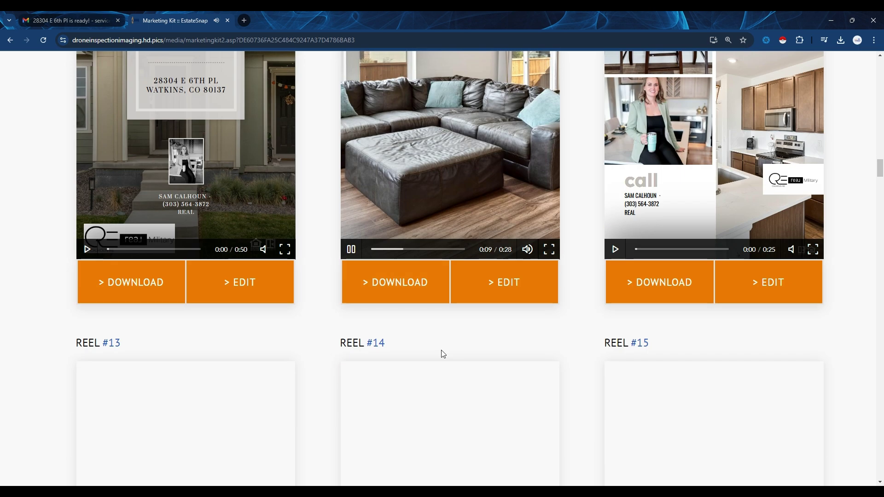
scroll(441, 354, down, 1)
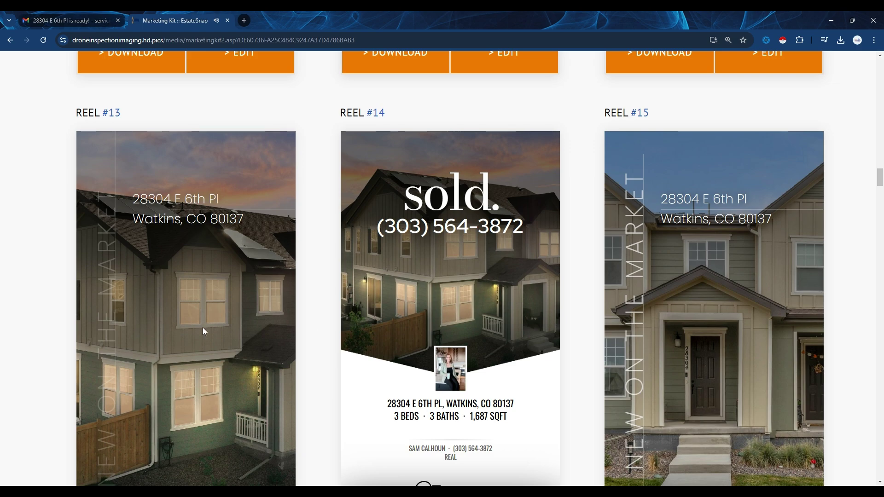
- Look through the remaining reels, including #16 to #18, and the first three designs under Stories & Posts
scroll(203, 327, down, 12)
scroll(418, 343, down, 10)
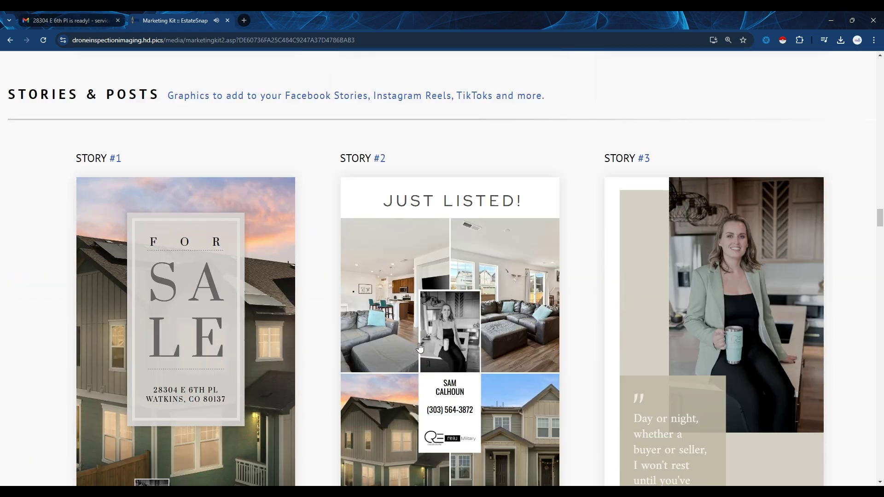
scroll(419, 348, down, 4)
scroll(418, 343, up, 15)
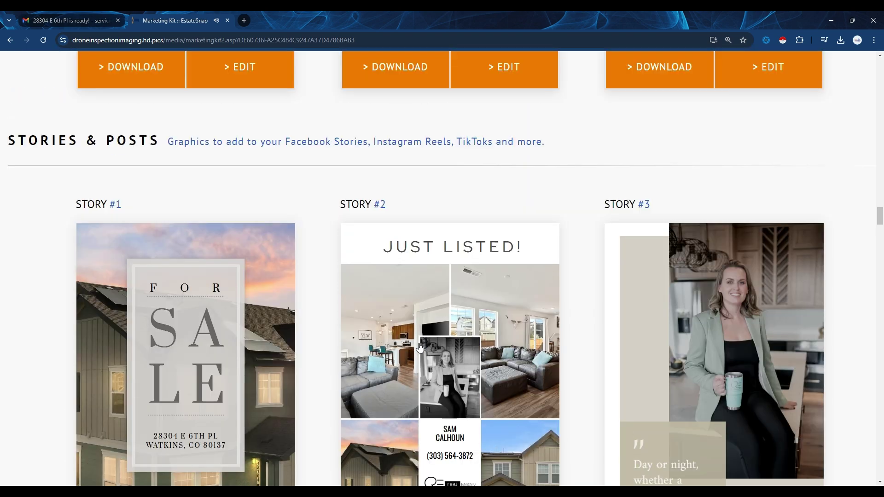
scroll(419, 343, down, 2)
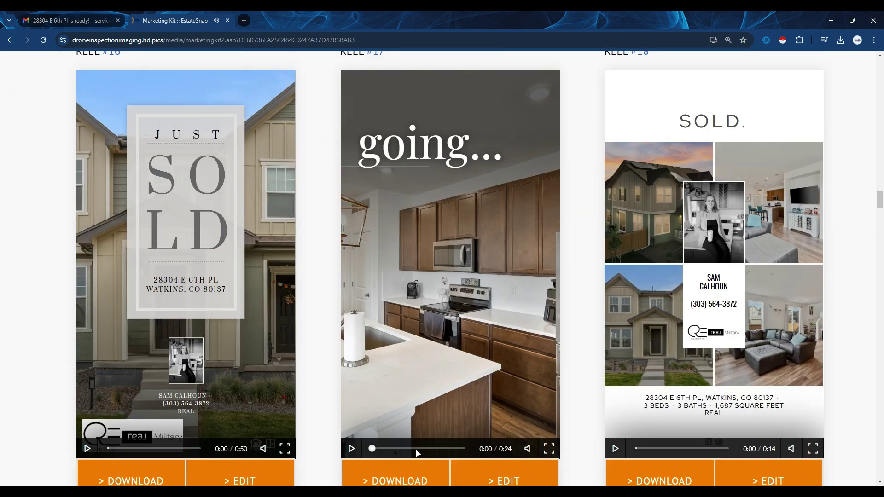
scroll(440, 451, down, 5)
scroll(439, 451, down, 8)
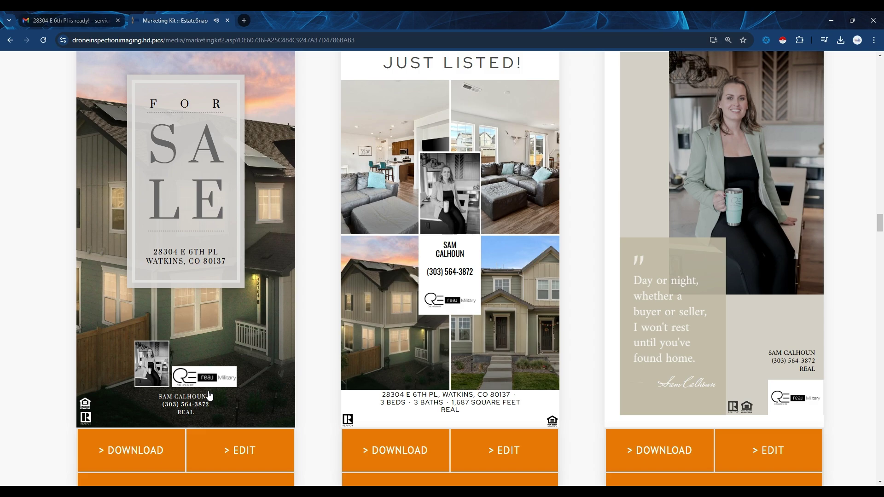
- Expand the list of stories and look over Story #4, #5 and #6
scroll(207, 397, down, 4)
click(415, 385)
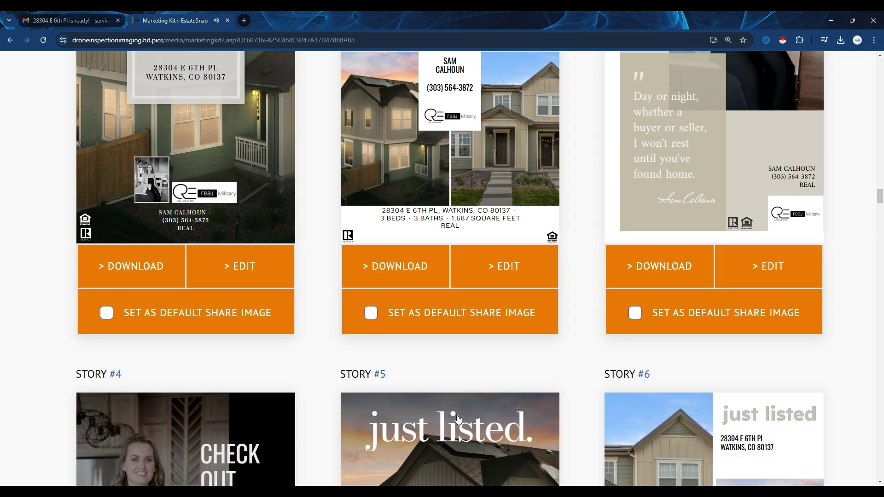
scroll(458, 419, down, 10)
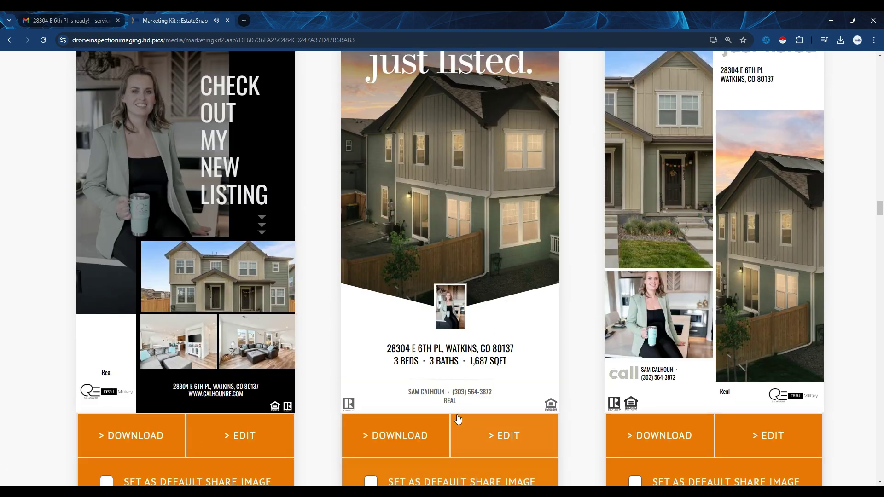
scroll(323, 358, up, 2)
scroll(156, 258, down, 4)
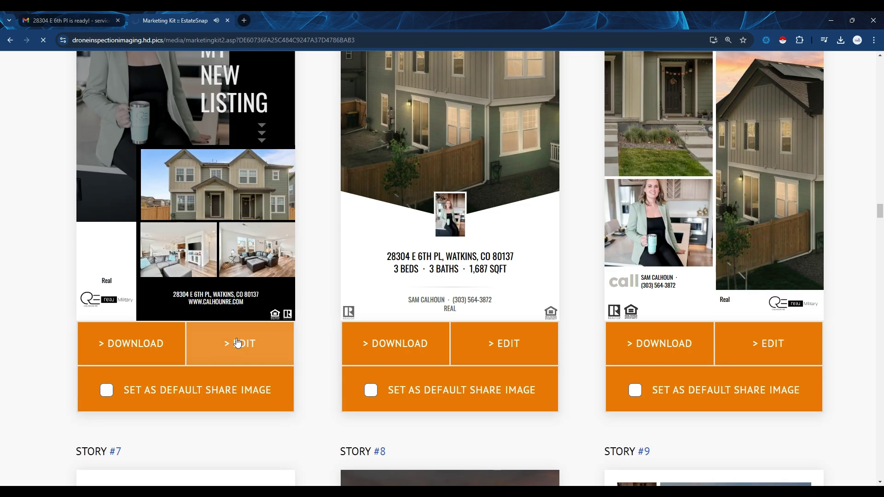
- Open Story #4 for editing and replace its large daytime exterior photo with the twilight exterior photo
click(236, 343)
click(488, 309)
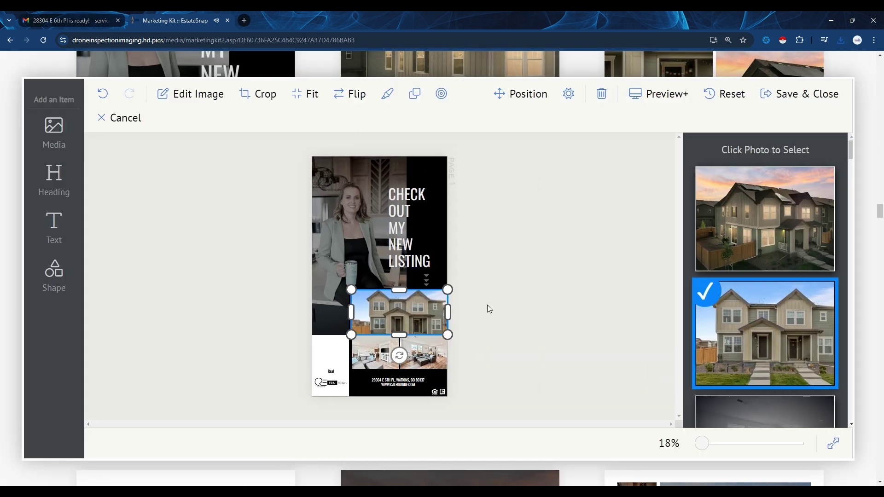
click(763, 219)
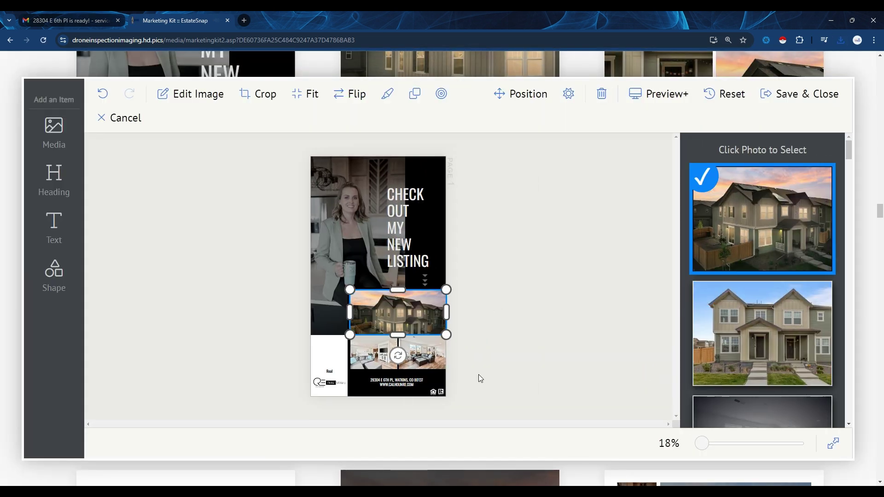
- Replace the small living room photo beside the other interior photo with the kitchen island and dining area photo
click(424, 349)
scroll(781, 355, down, 5)
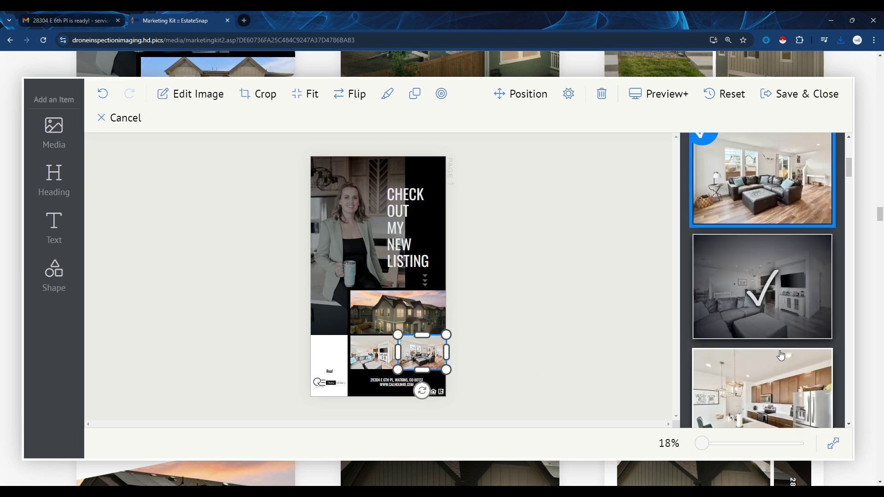
click(781, 356)
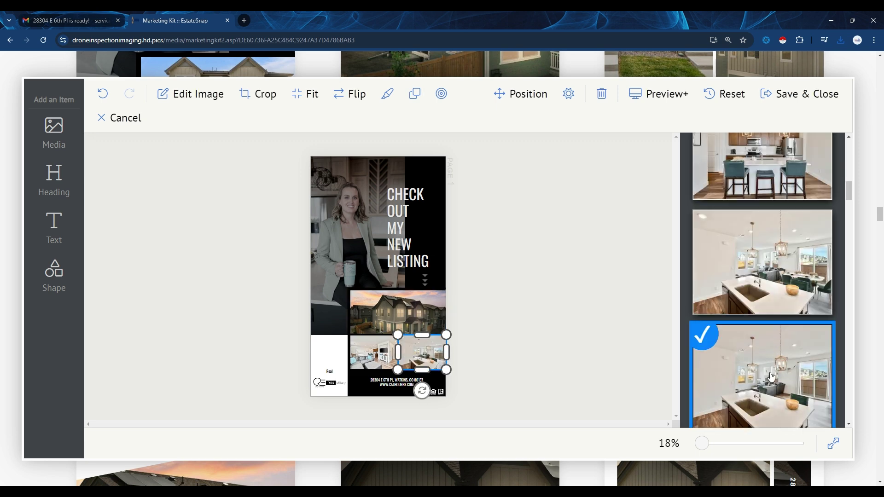
click(527, 360)
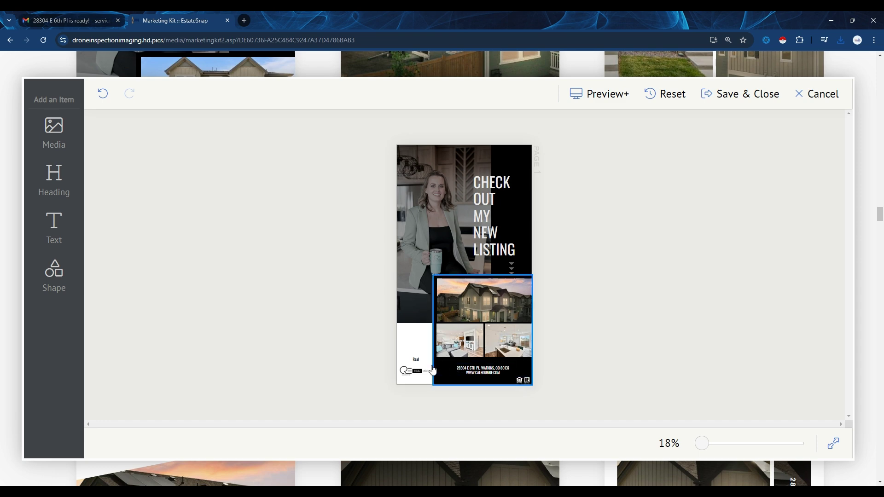
- Select the brokerage logo and the address text in turn to view their editing options
click(415, 372)
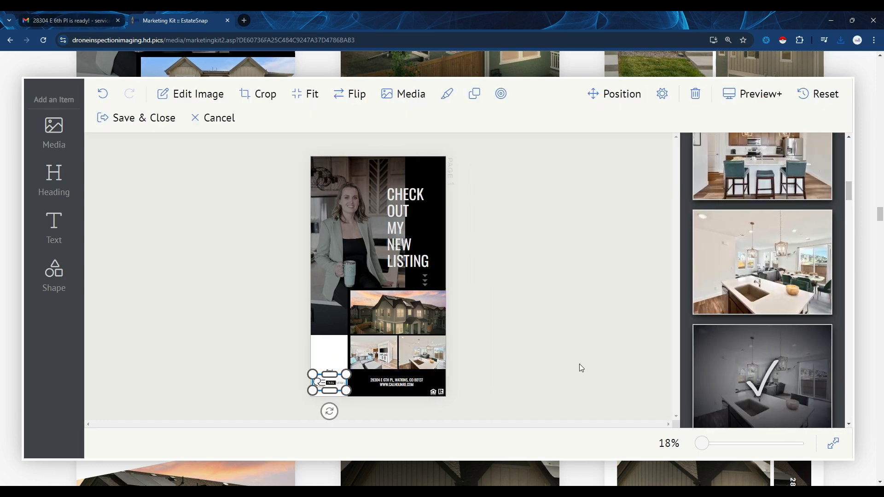
click(393, 386)
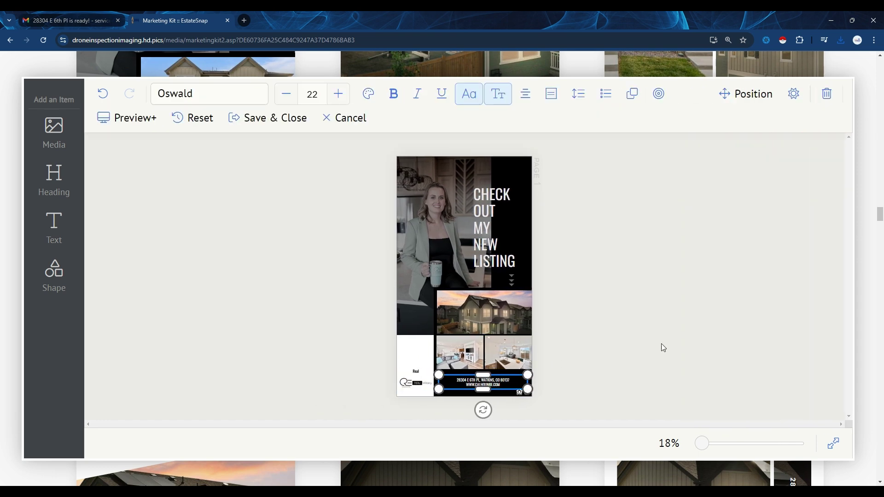
click(692, 339)
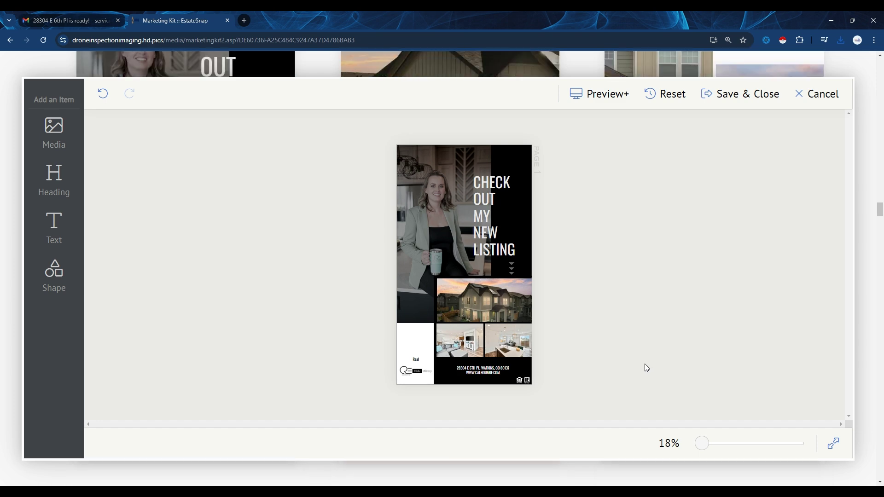
- Reposition the "CHECK OUT MY NEW LISTING" heading over the portrait's edge and enlarge its text box
click(499, 203)
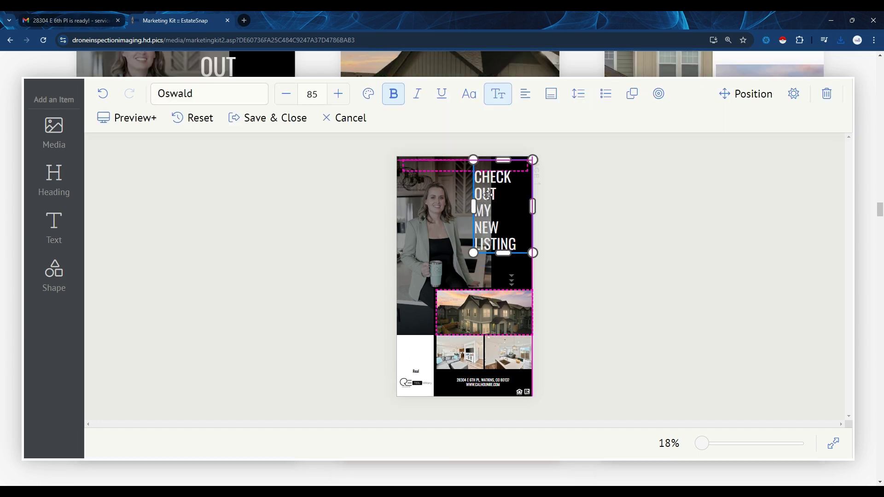
drag(488, 198, 478, 201)
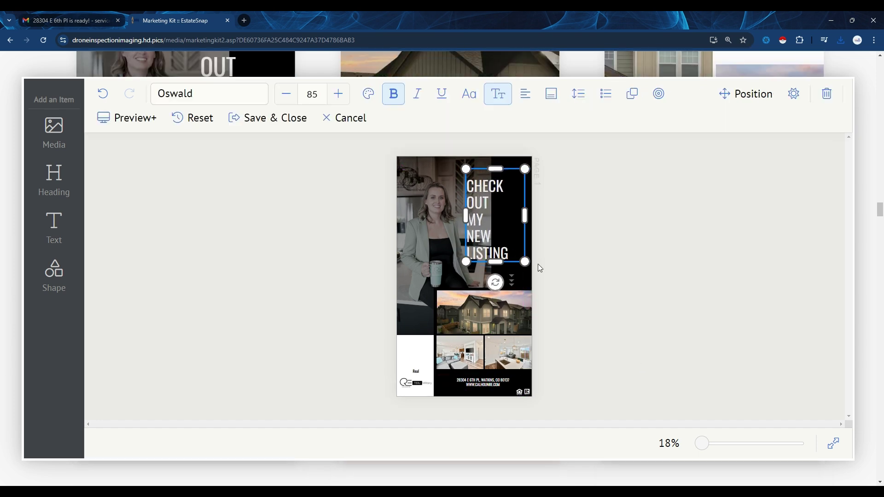
drag(523, 262, 550, 291)
drag(487, 250, 489, 224)
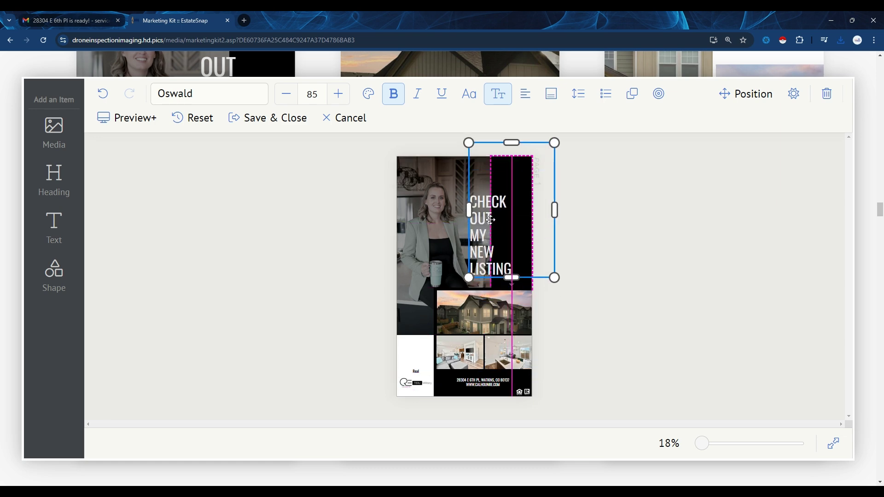
drag(512, 142, 511, 182)
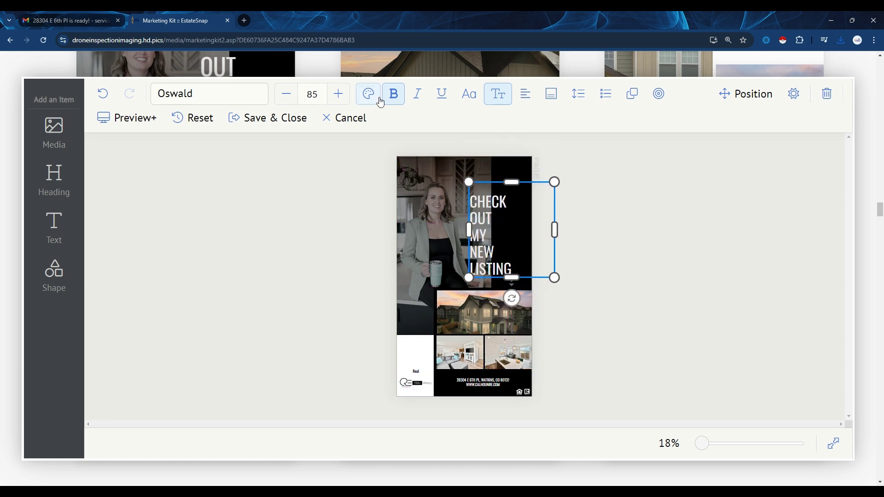
- Set the "CHECK OUT MY NEW LISTING" heading's font size to 92 and move the heading slightly
click(339, 94)
click(339, 94)
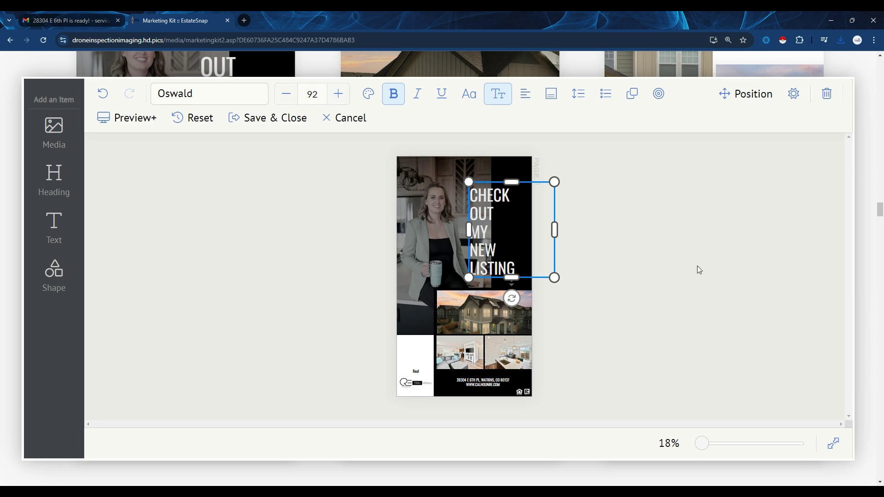
click(584, 255)
click(501, 226)
drag(488, 215, 492, 209)
click(632, 256)
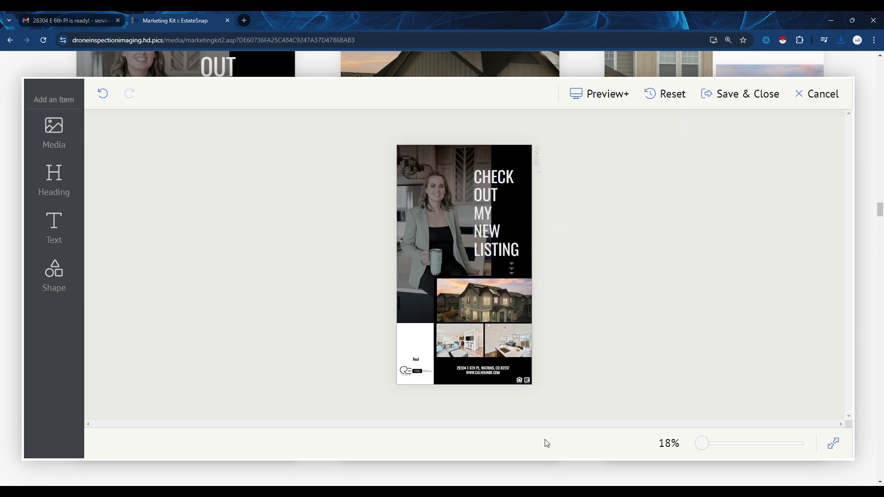
- Reset Story #4 to its original design and cancel the editing session without saving
mouse_move(705, 449)
mouse_down()
mouse_move(718, 443)
mouse_move(710, 445)
mouse_up()
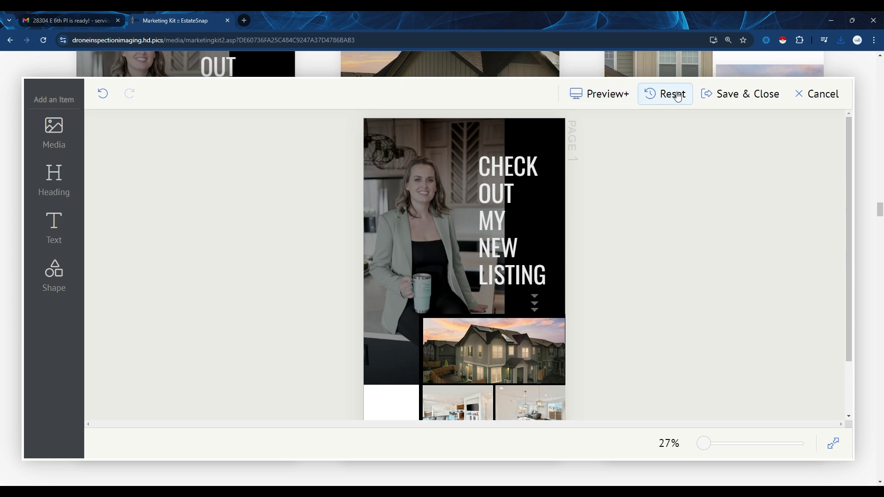
click(663, 94)
click(630, 167)
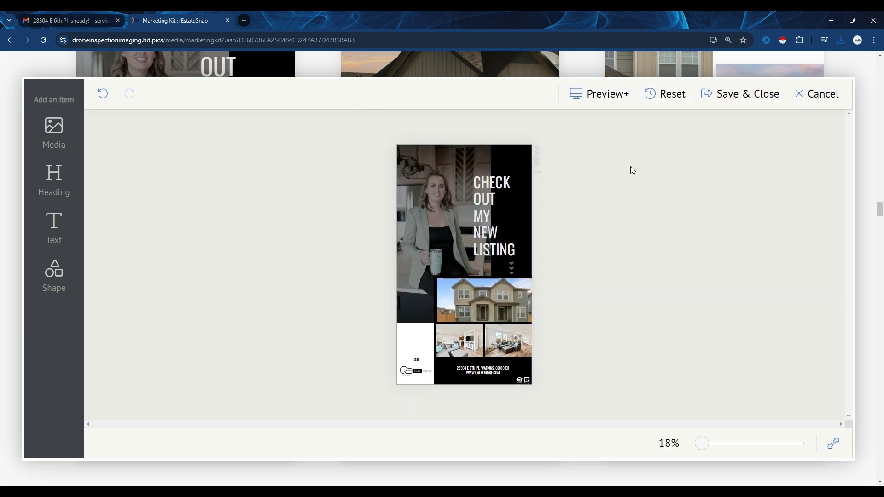
click(812, 94)
- Look through the additional story designs from Story #7 to Story #17
scroll(617, 366, down, 15)
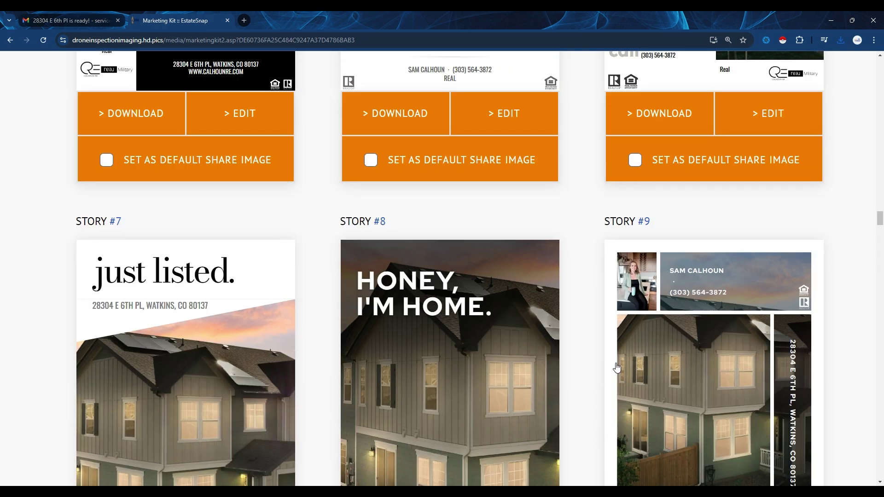
scroll(615, 366, down, 13)
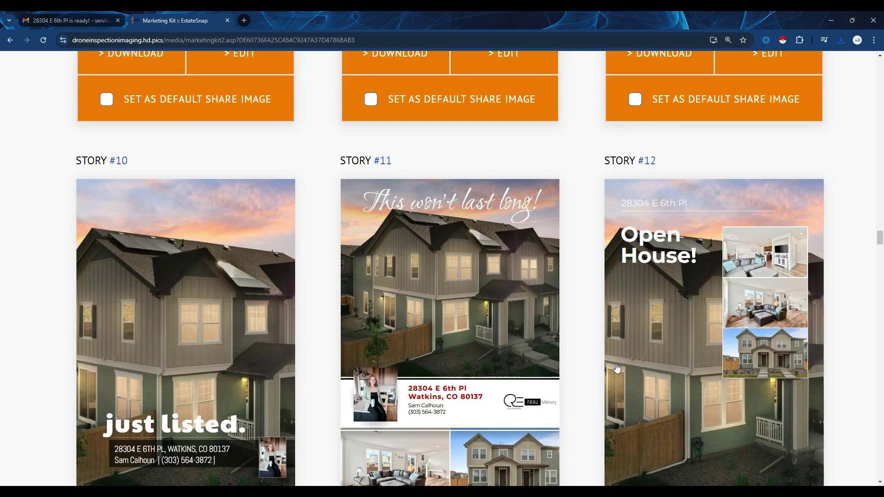
scroll(615, 370, down, 16)
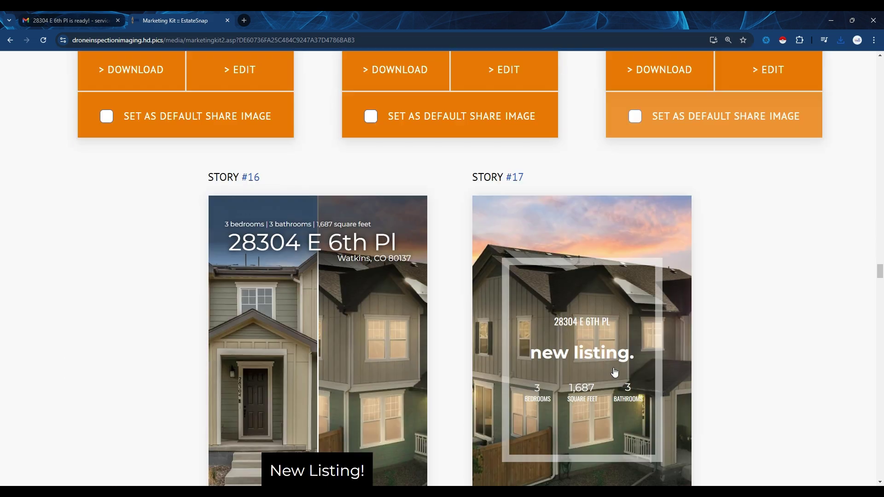
- Look through the Landscape Posts designs and the square posts down to the Pinterest section
scroll(615, 372, down, 10)
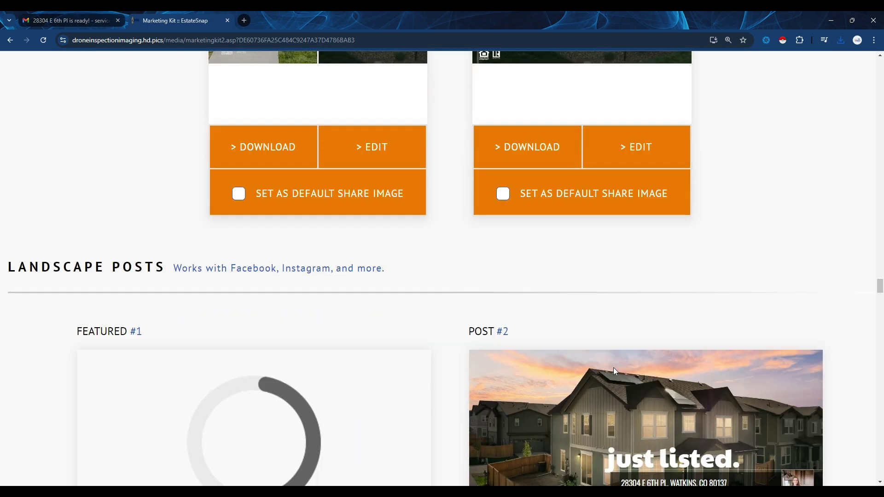
scroll(262, 310, down, 2)
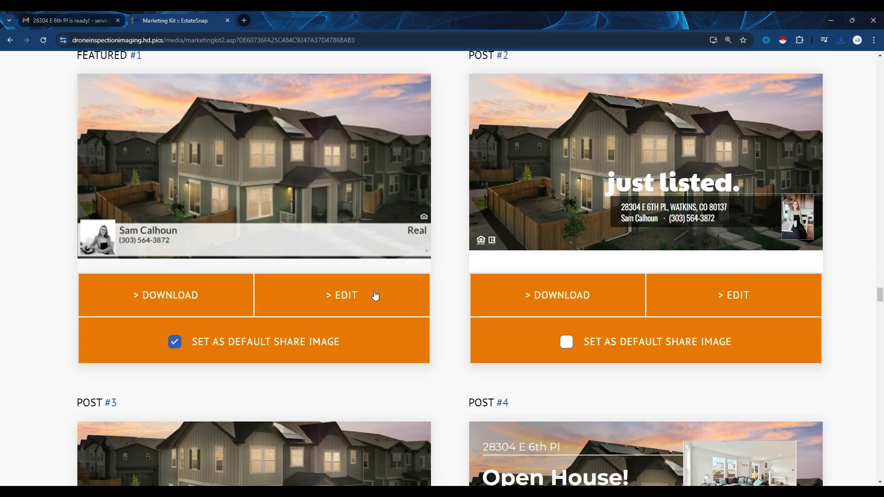
scroll(238, 221, down, 13)
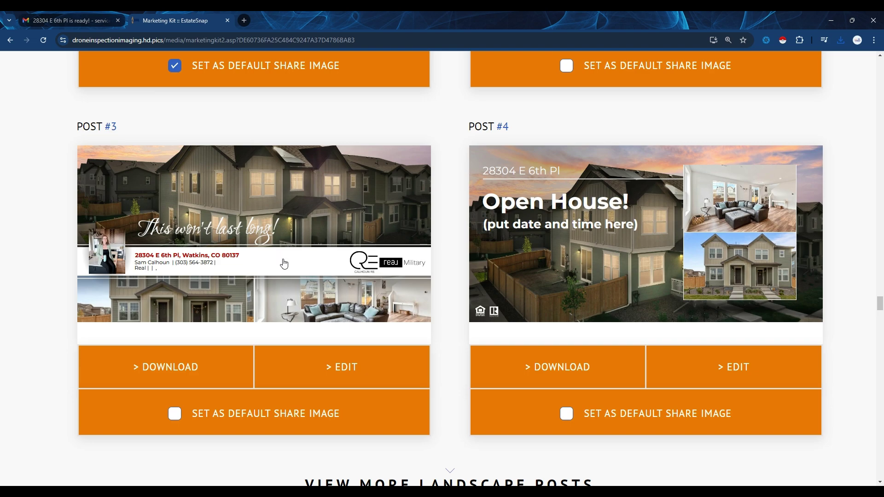
scroll(439, 310, down, 10)
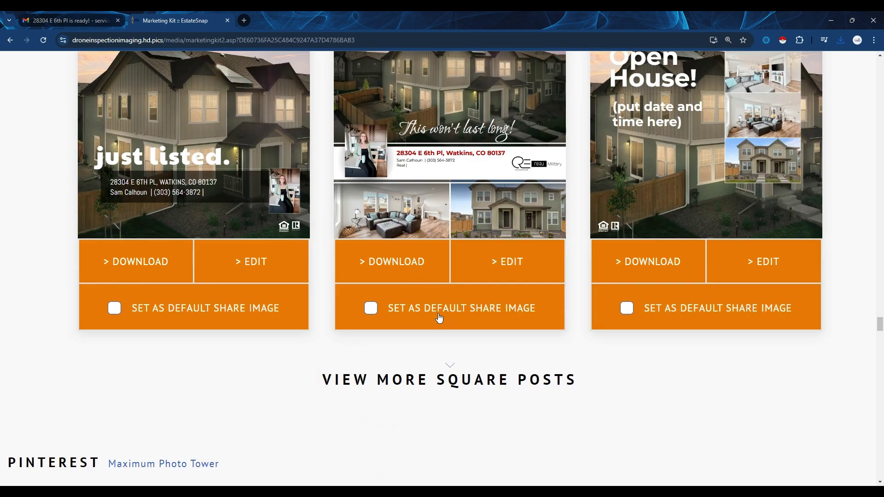
- Look through the Pinterest photo tower design and continue down to the Slideshows section
scroll(439, 317, up, 3)
scroll(439, 318, down, 18)
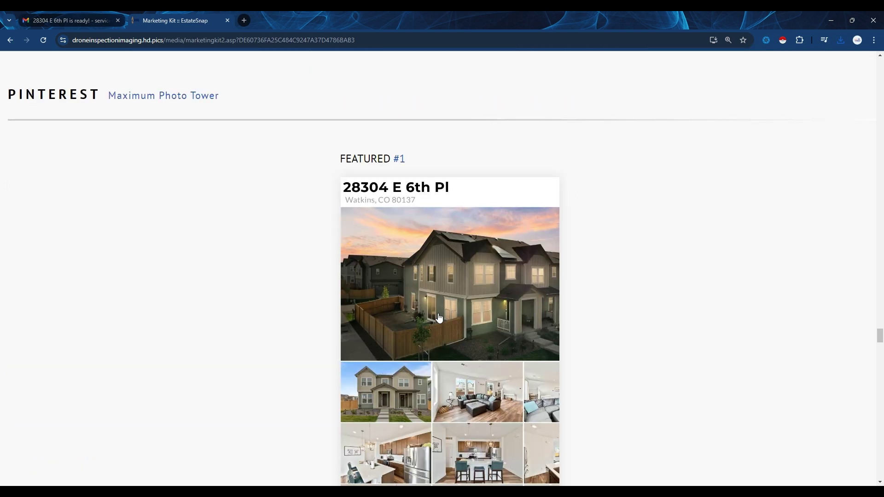
scroll(439, 317, down, 6)
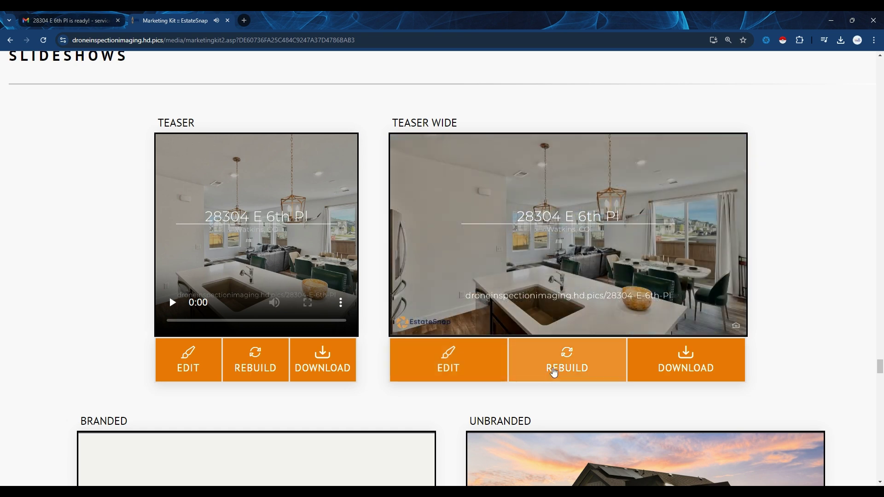
- Rebuild the Teaser Wide slideshow and start playing it
click(566, 358)
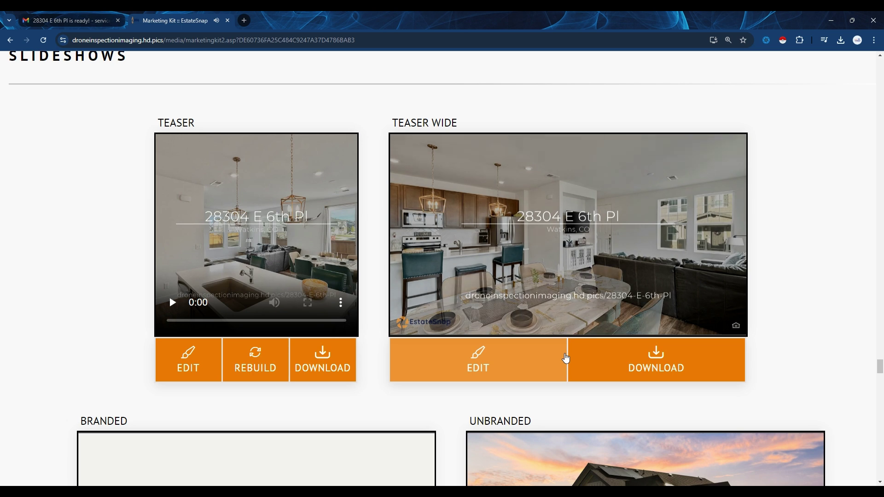
click(479, 368)
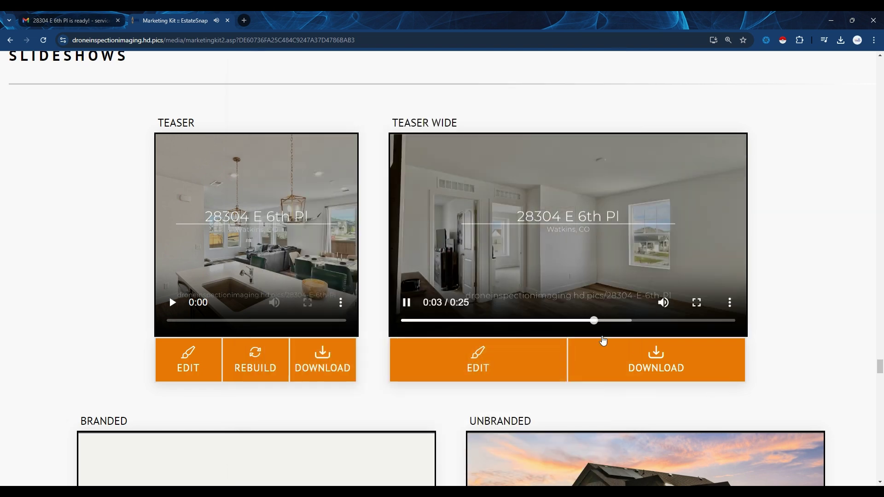
- Look over the Branded and Unbranded slideshows, then return to the Teaser Wide slideshow and pause it
scroll(572, 337, down, 2)
scroll(460, 313, down, 5)
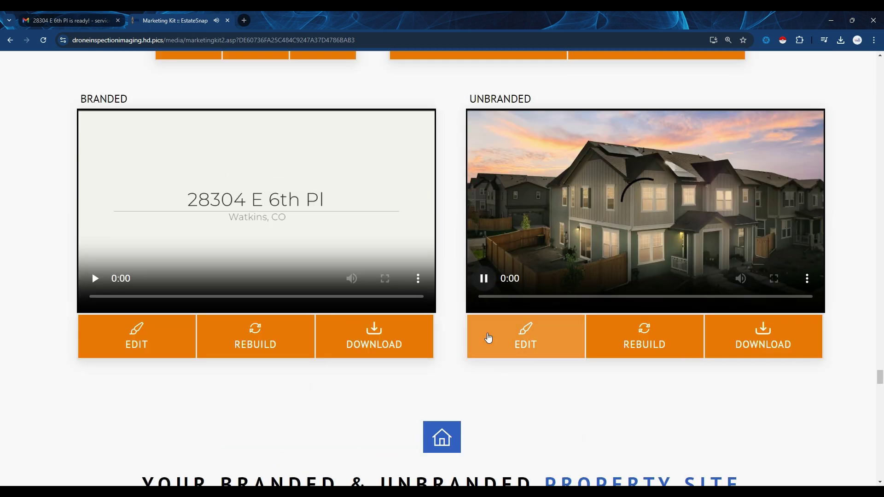
scroll(485, 384, up, 3)
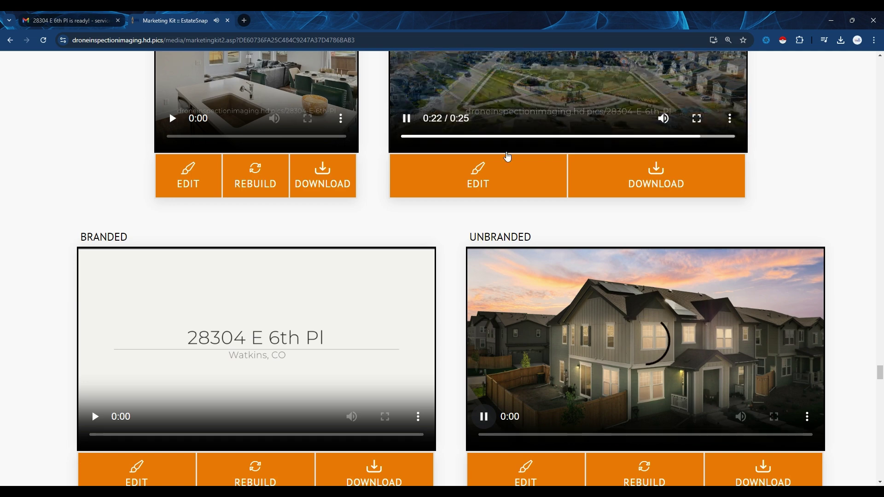
scroll(506, 185, up, 4)
click(406, 302)
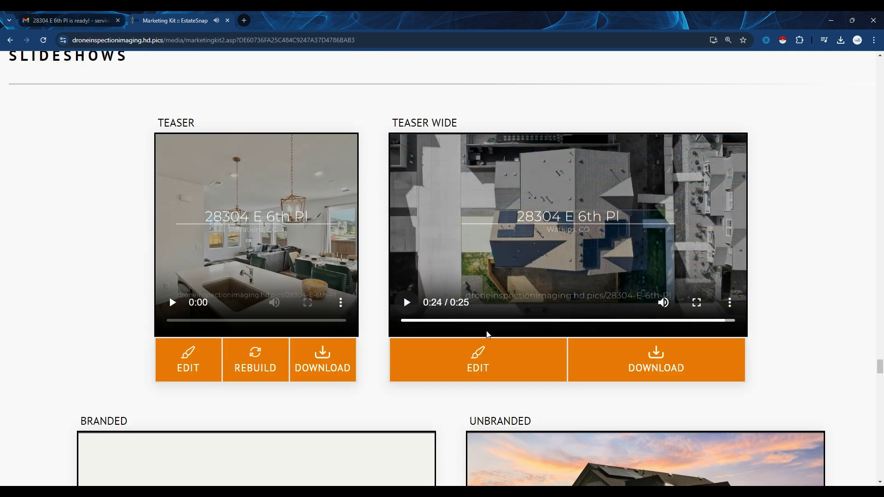
- Examine the property site section and the Astrid 1 Black, Nova Black, Astrid 2 Black and Vega Black themes
scroll(506, 350, down, 5)
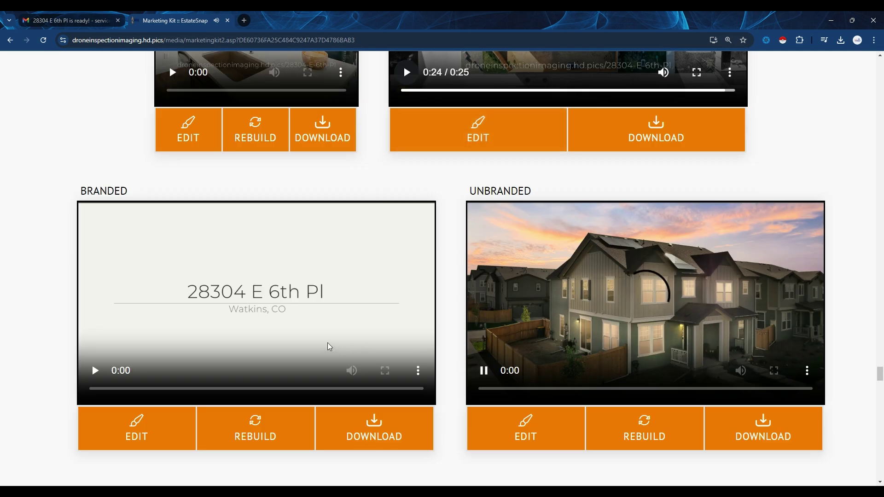
scroll(327, 342, down, 12)
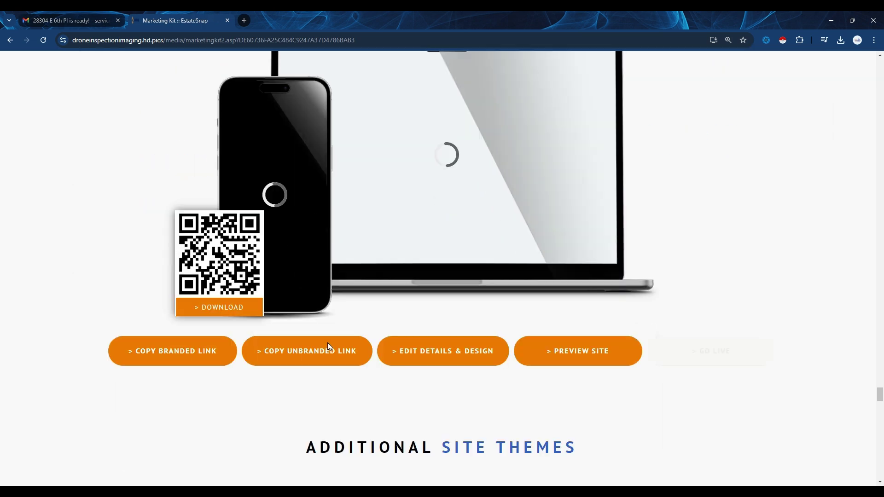
scroll(328, 343, down, 10)
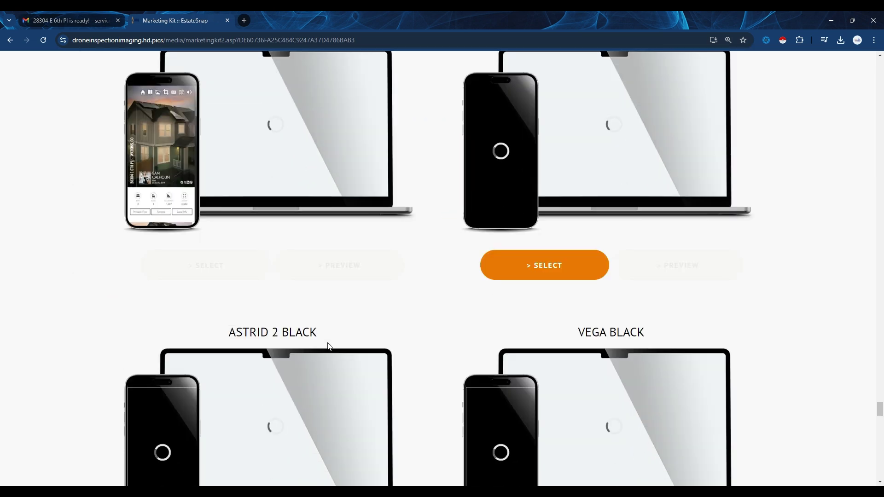
scroll(328, 344, down, 2)
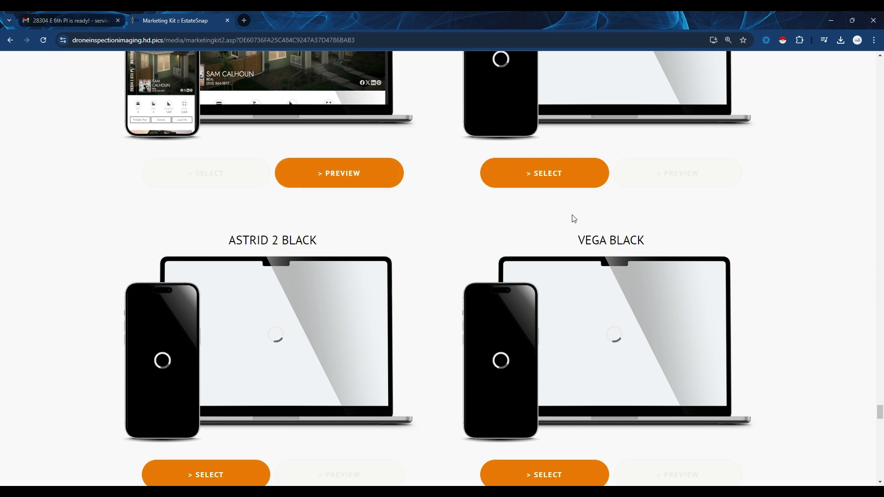
scroll(686, 237, up, 4)
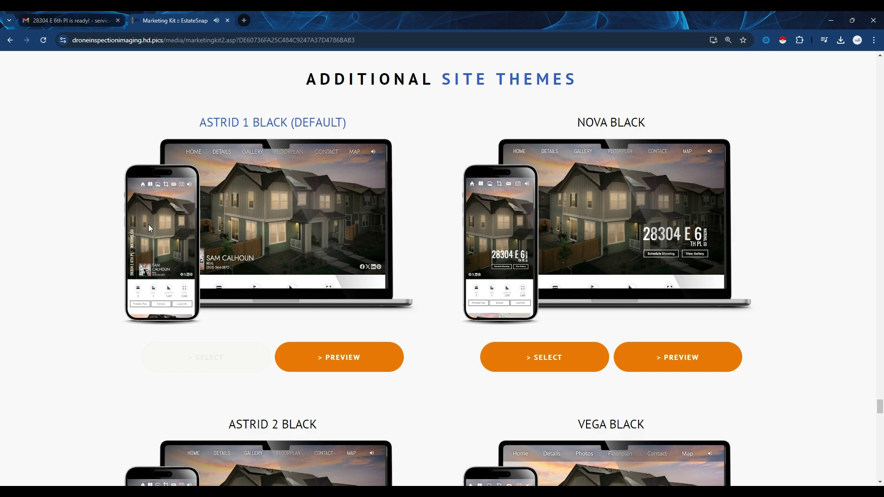
scroll(393, 275, down, 3)
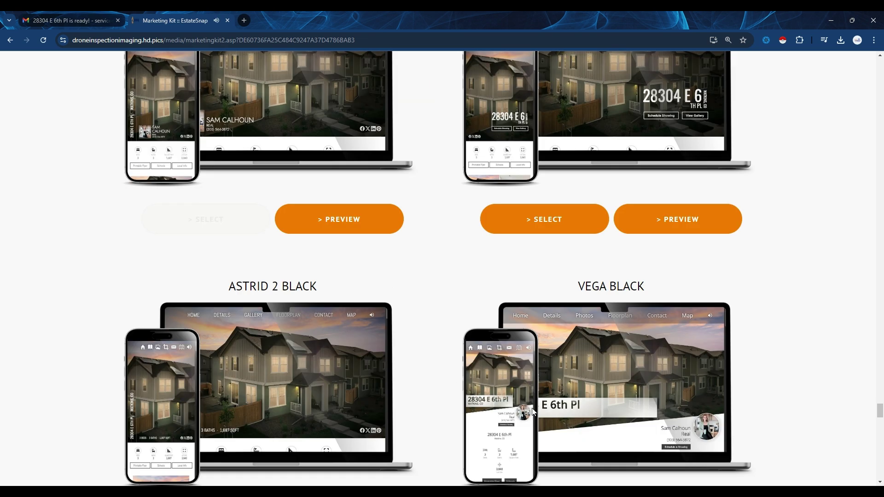
scroll(533, 412, down, 4)
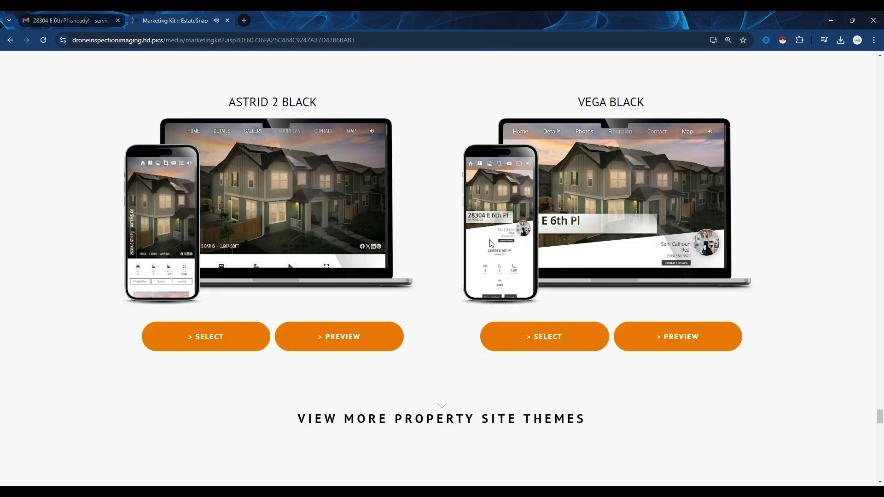
scroll(640, 263, down, 3)
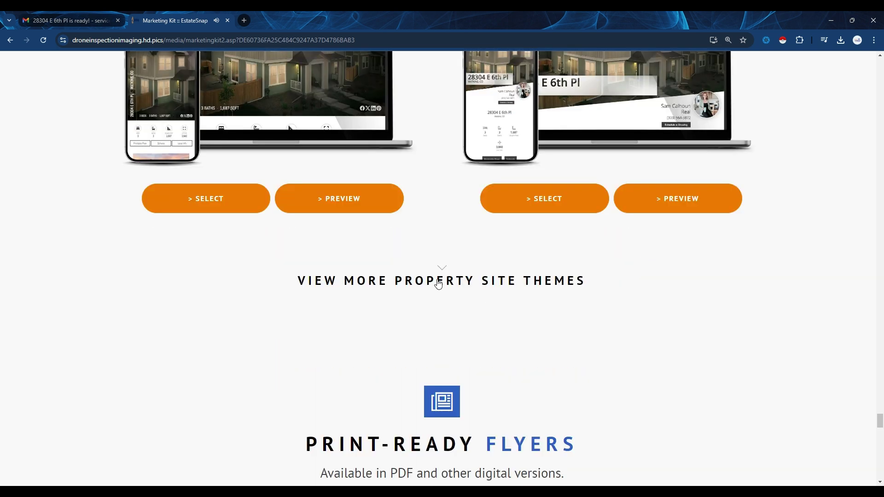
- Show more property site themes, preview the Gemini Black theme down to its photo gallery, and close the preview
click(445, 270)
scroll(577, 342, down, 2)
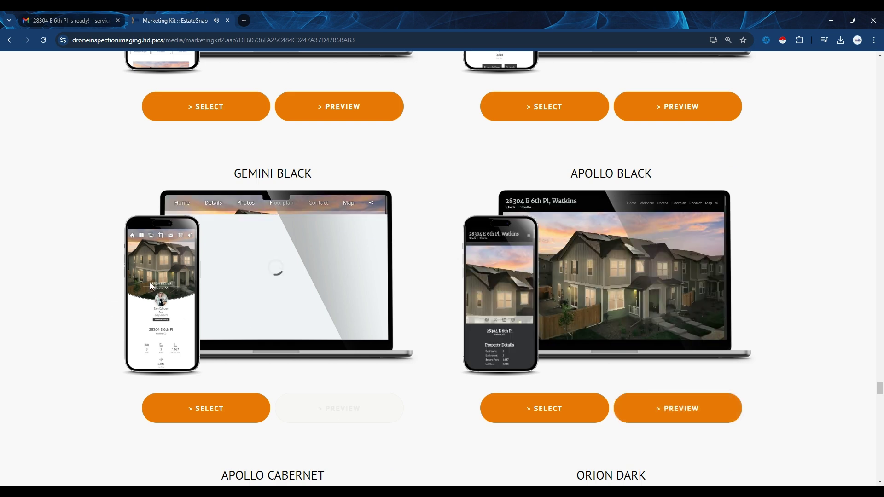
click(341, 418)
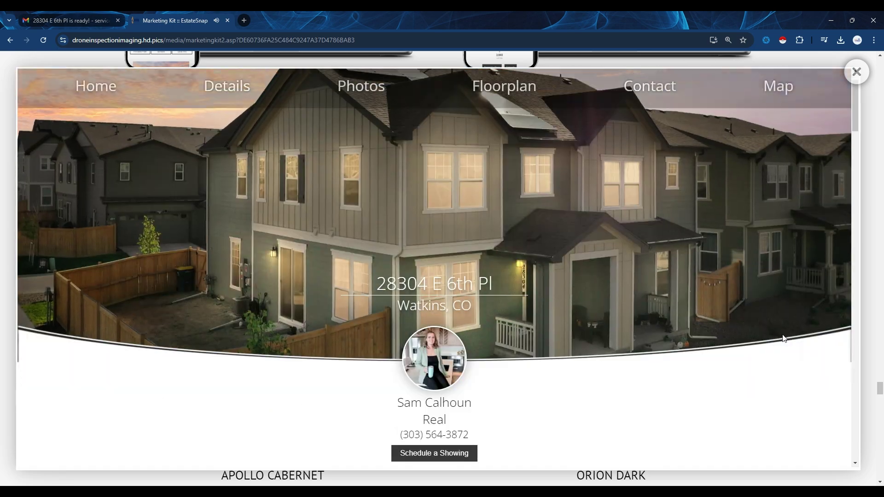
scroll(784, 339, down, 14)
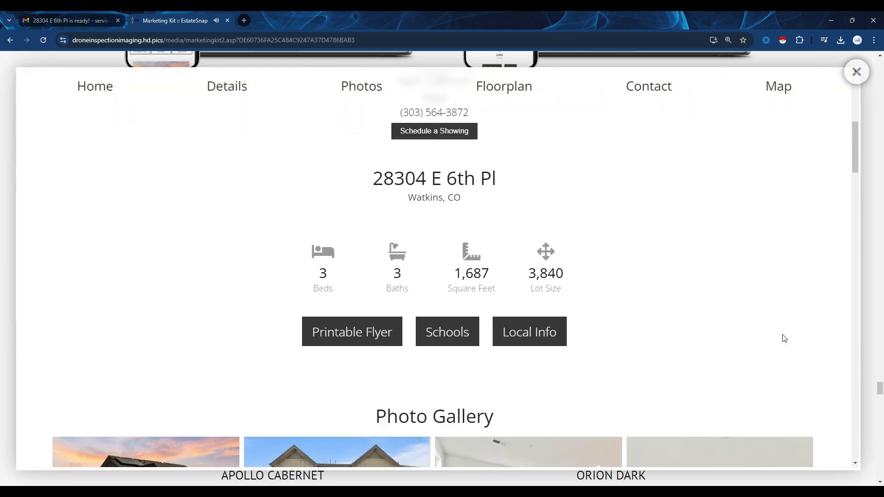
scroll(784, 339, down, 12)
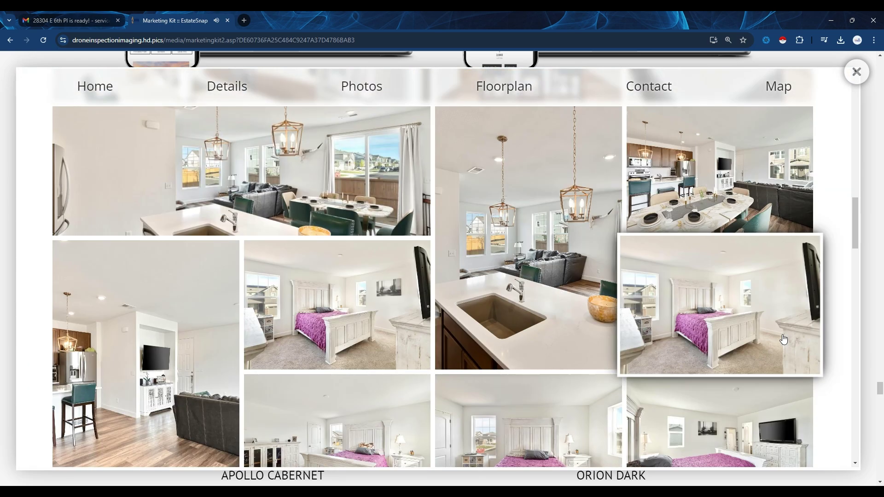
scroll(784, 339, up, 10)
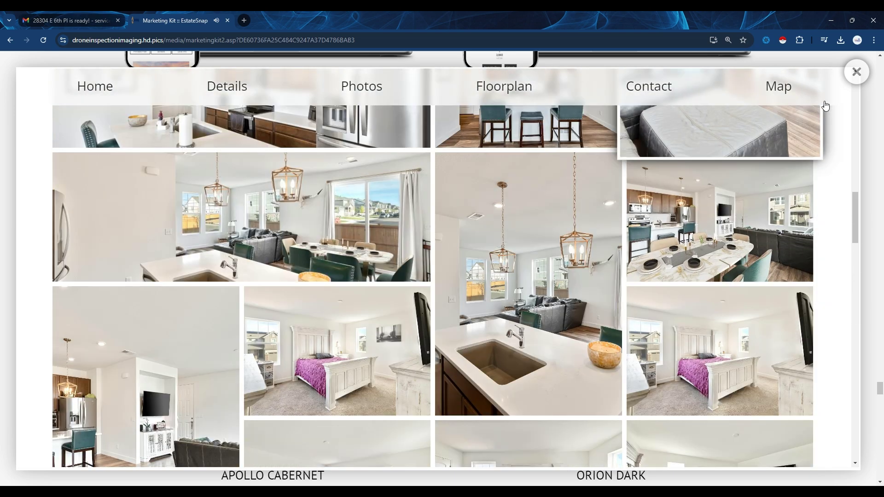
click(856, 72)
- Look through the remaining site themes, the print-ready flyers up to Flyer #3 and the Weekly Traffic Report
scroll(578, 361, down, 16)
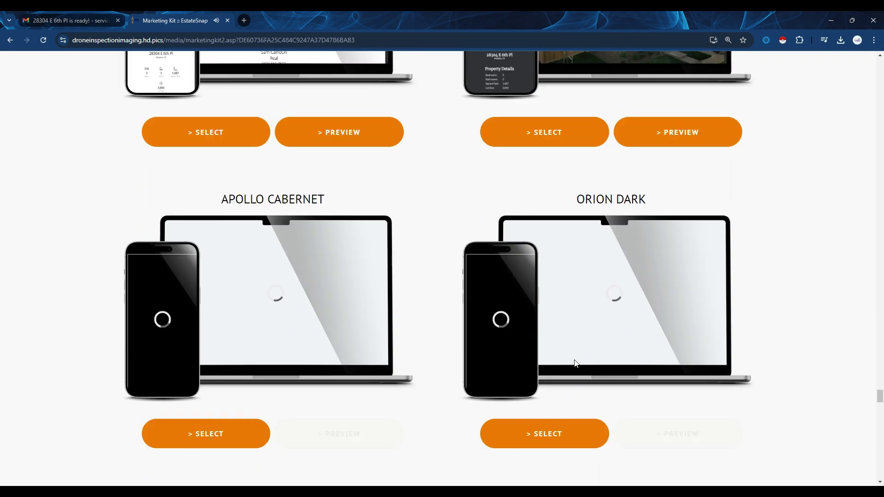
scroll(565, 372, down, 20)
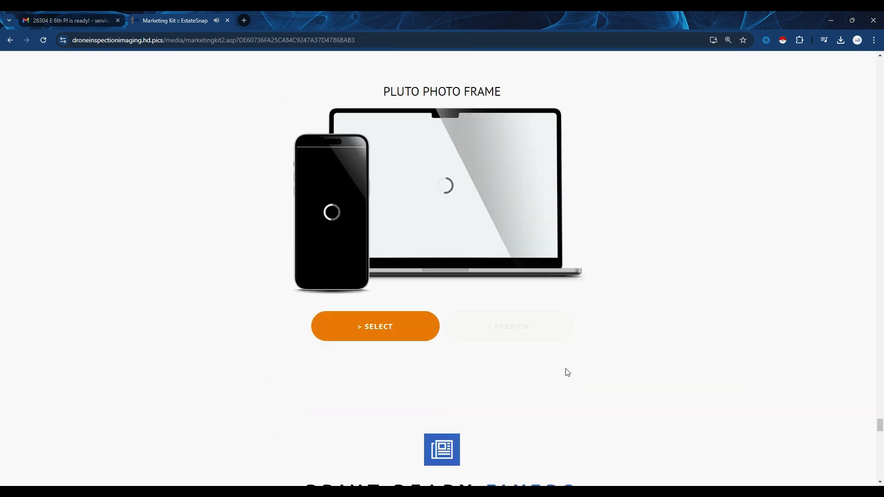
scroll(566, 373, down, 3)
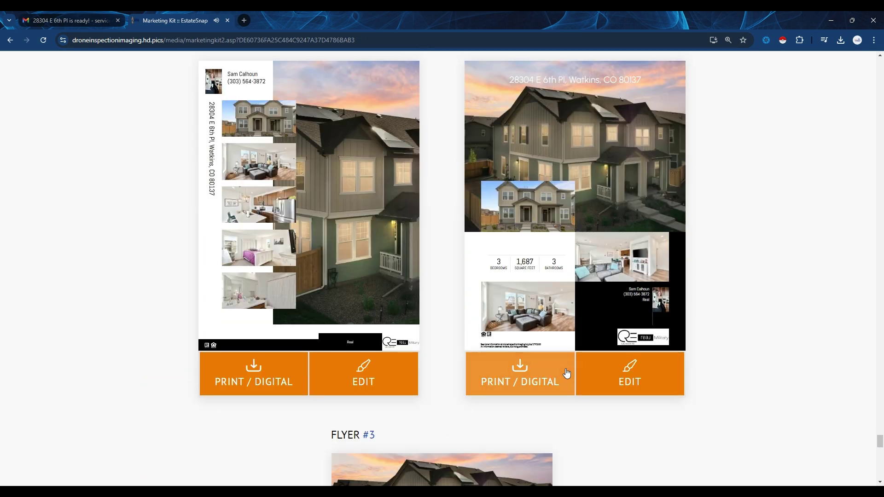
scroll(570, 324, up, 1)
scroll(579, 336, down, 9)
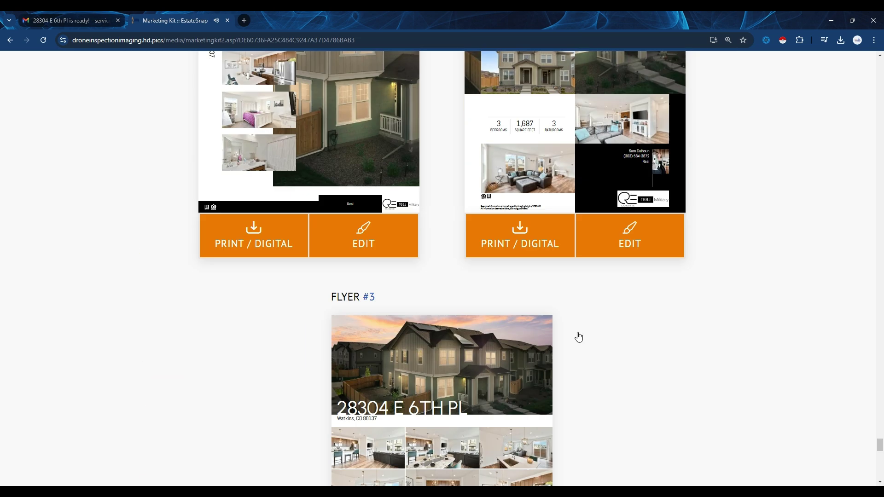
scroll(579, 335, down, 1)
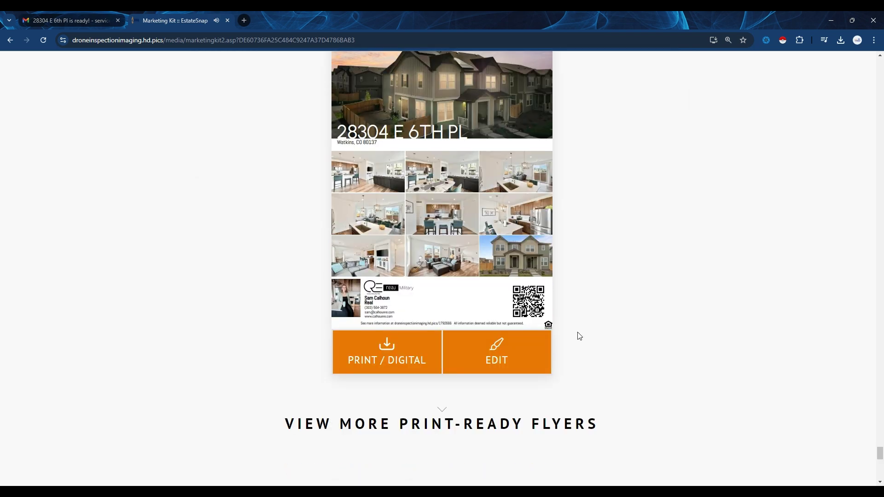
scroll(580, 336, up, 2)
scroll(463, 341, down, 11)
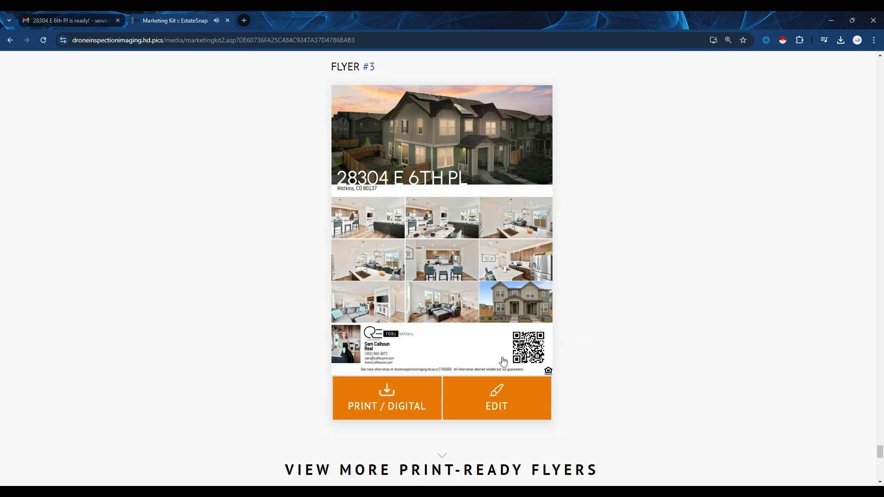
scroll(502, 359, down, 5)
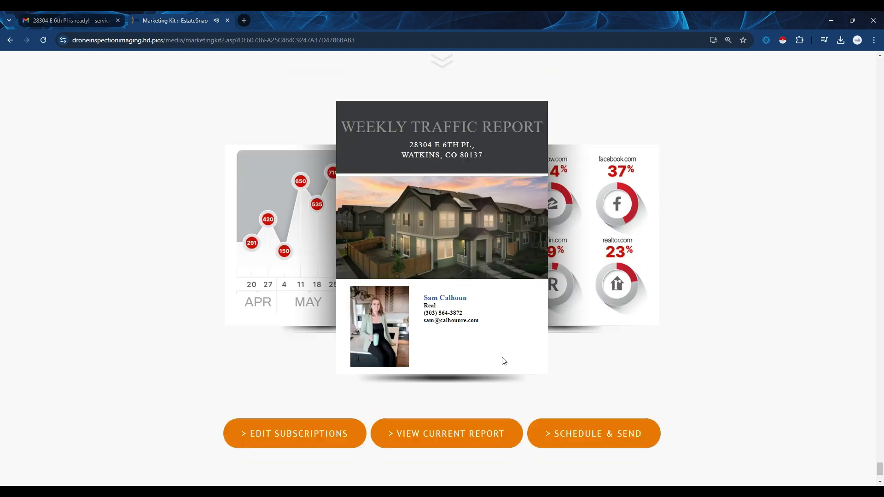
- Go back through the flyers and property site themes to the Teaser and Teaser Wide slideshows
scroll(504, 361, up, 16)
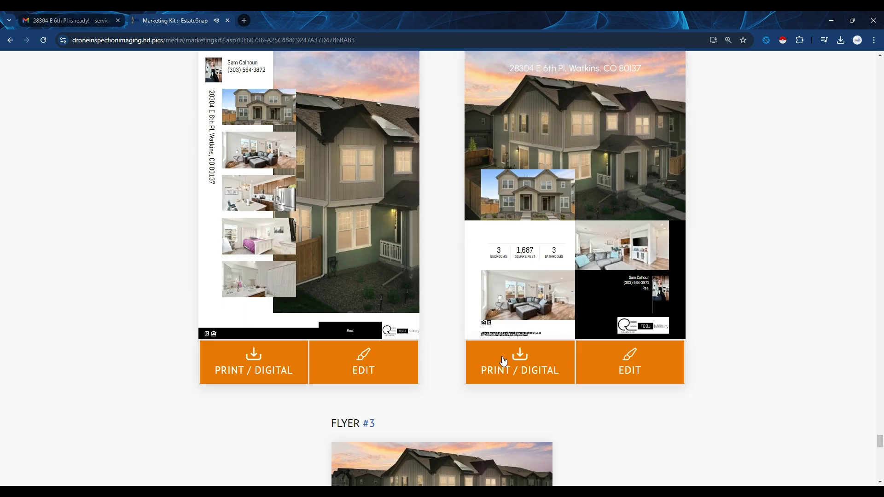
scroll(504, 362, up, 10)
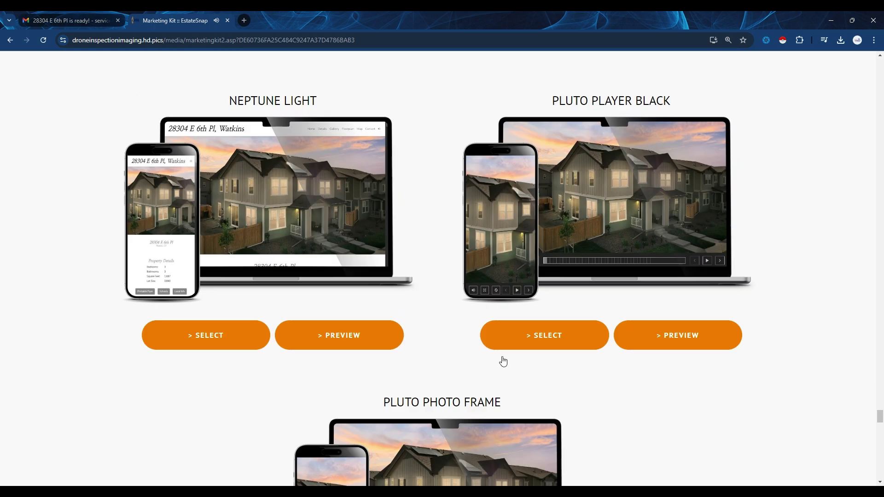
scroll(465, 394, up, 20)
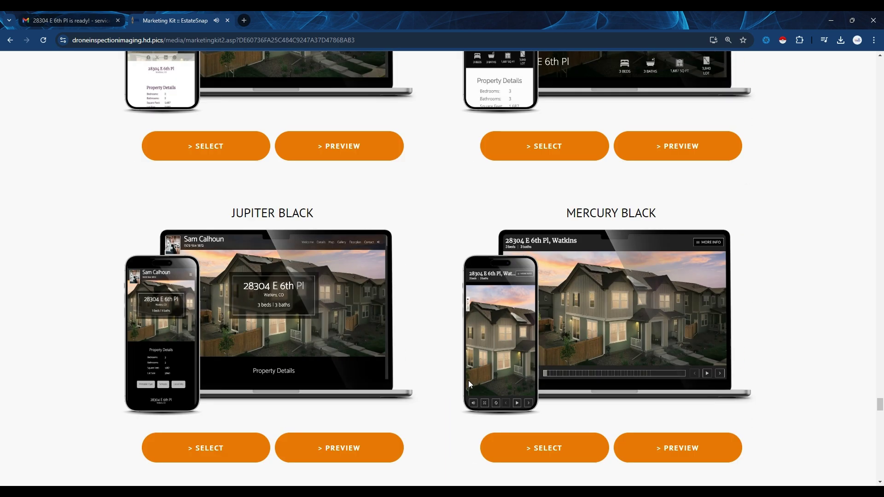
scroll(469, 380, up, 15)
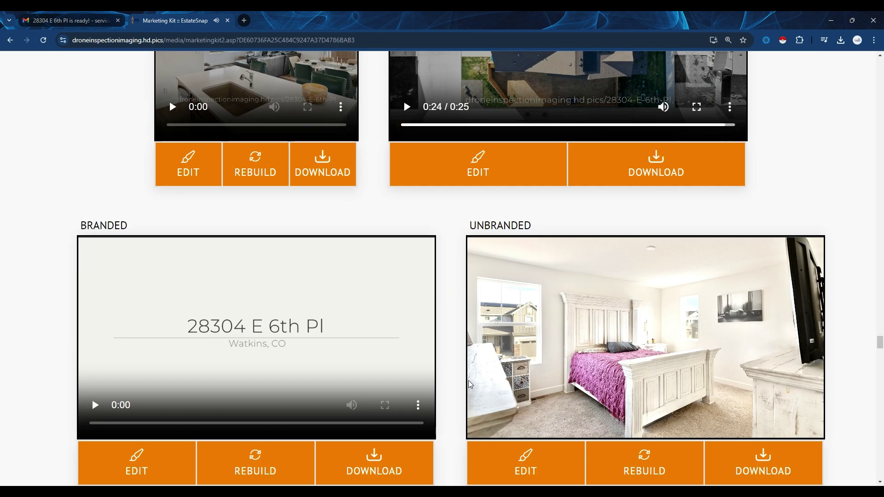
scroll(470, 385, down, 1)
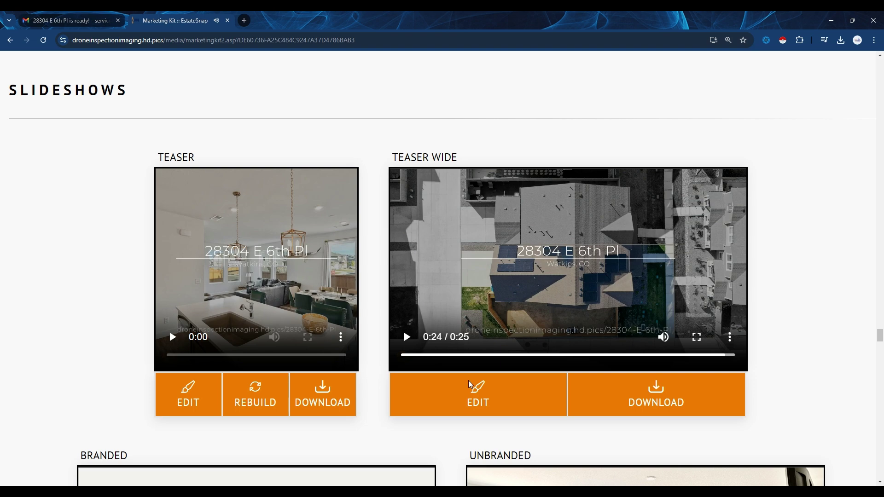
scroll(281, 396, down, 1)
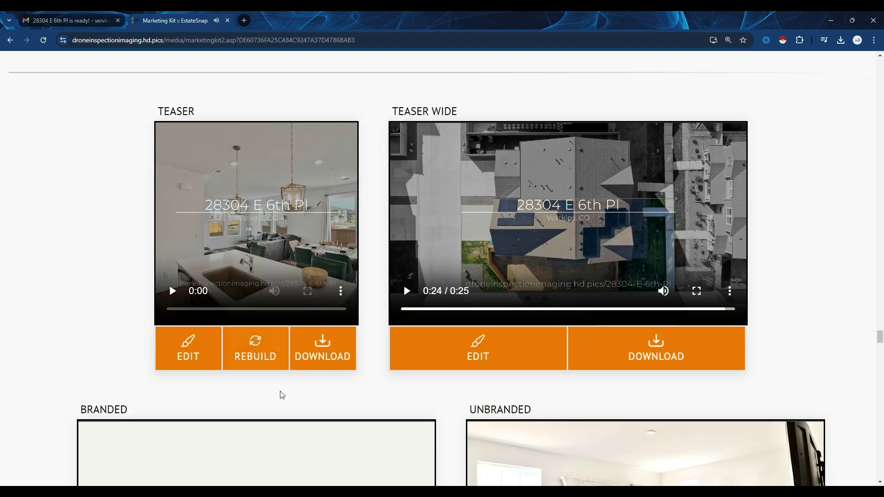
- Look over the property site section again and return to the Pinterest photo tower
scroll(281, 396, down, 6)
scroll(281, 393, down, 2)
scroll(281, 392, down, 5)
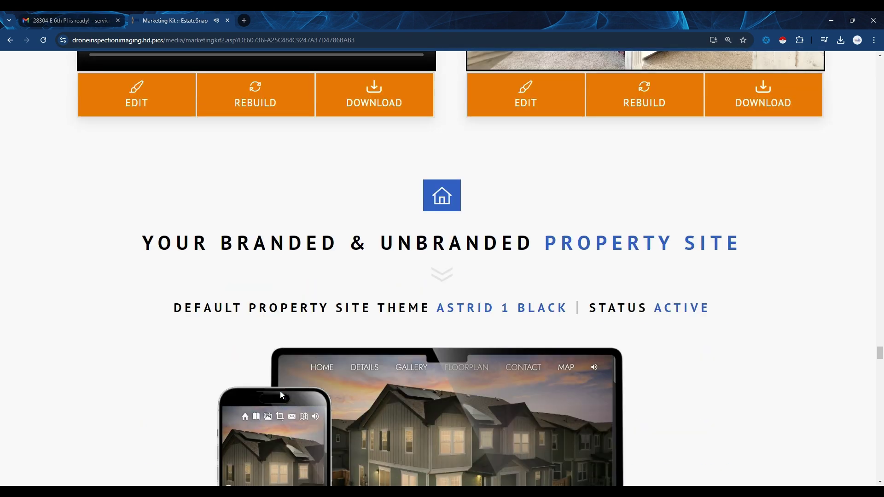
scroll(281, 392, up, 8)
scroll(280, 391, down, 20)
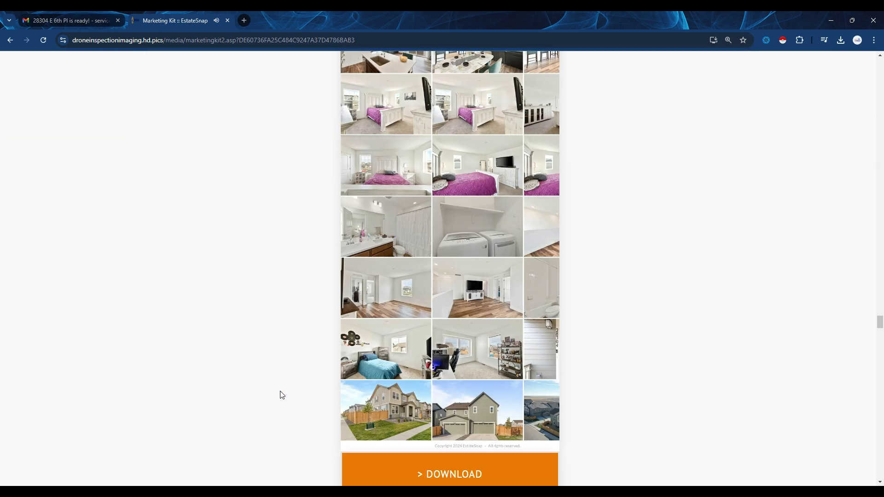
- Go back from the Pinterest photo tower past the landscape posts and review the story designs from Story #15 to "Check out my new listing"
scroll(280, 391, down, 20)
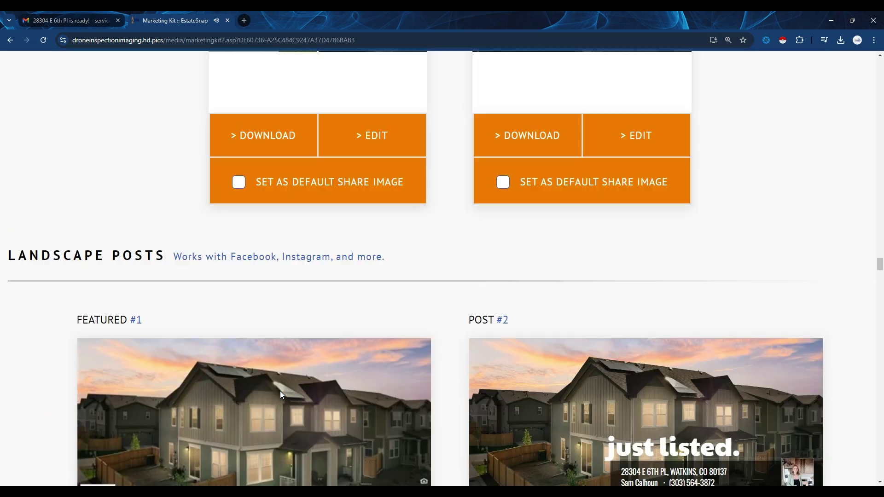
scroll(280, 391, up, 8)
scroll(282, 395, up, 1)
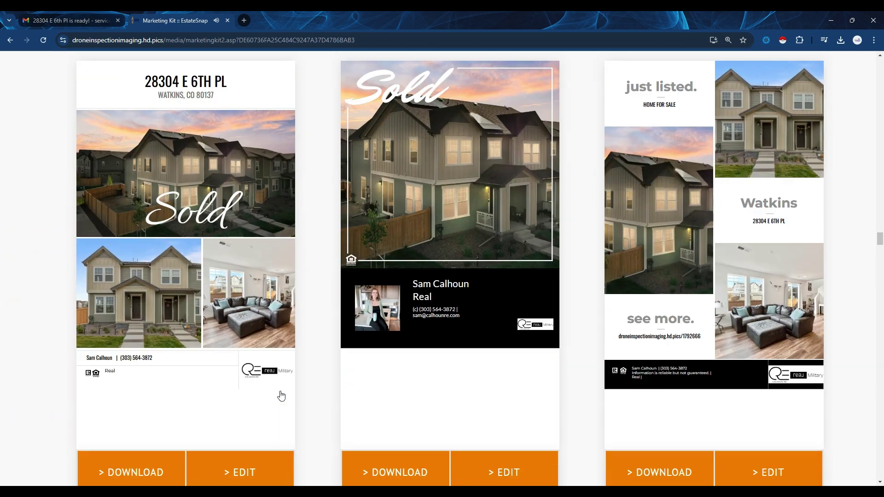
scroll(281, 396, up, 10)
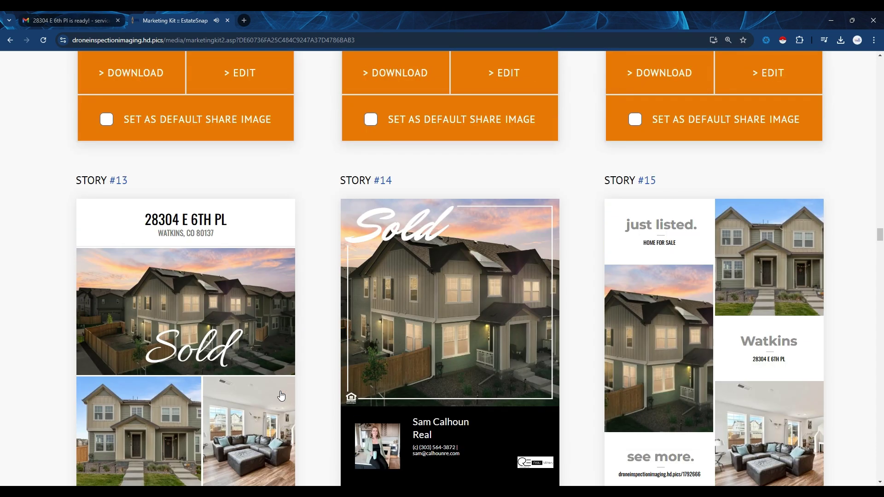
scroll(281, 396, up, 1)
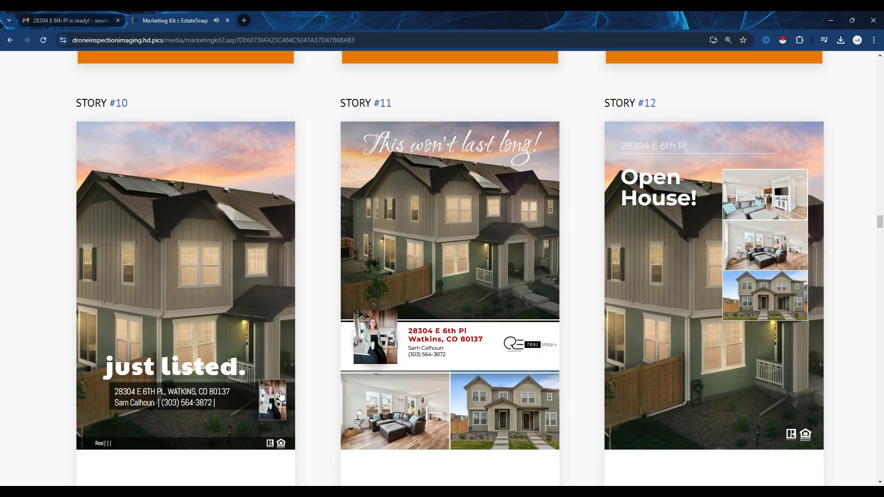
scroll(281, 396, up, 15)
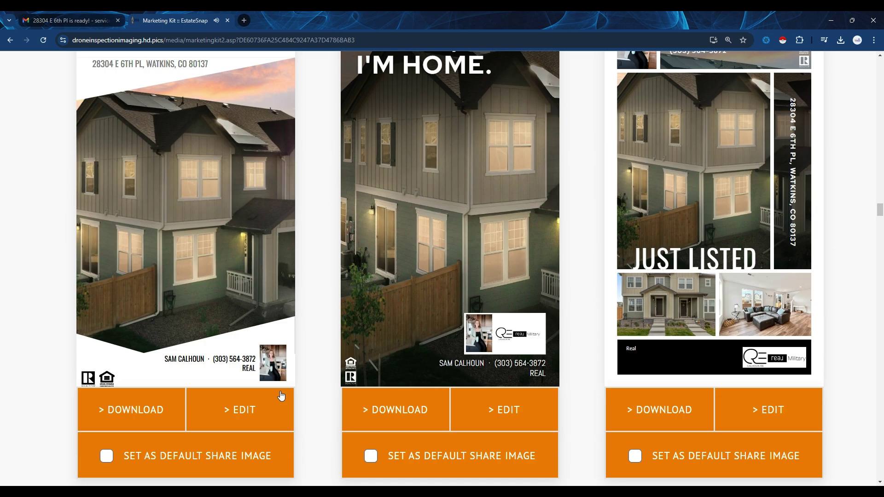
scroll(281, 396, up, 4)
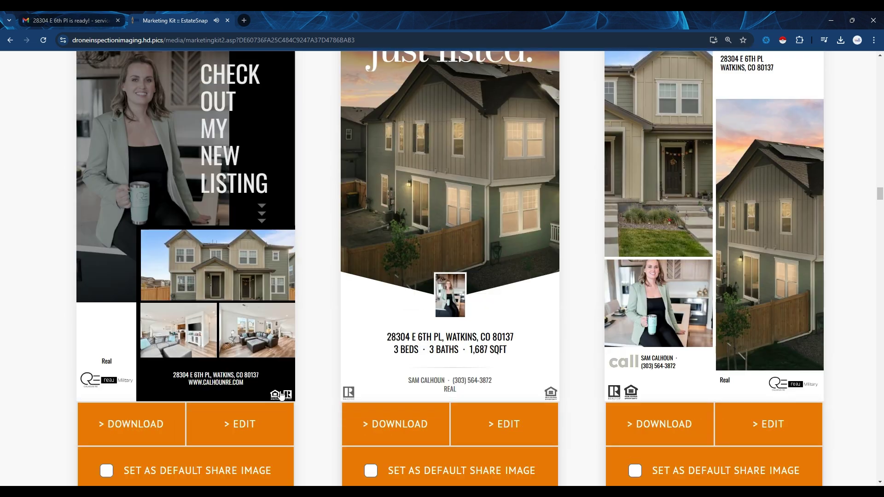
scroll(281, 396, up, 2)
scroll(282, 396, down, 1)
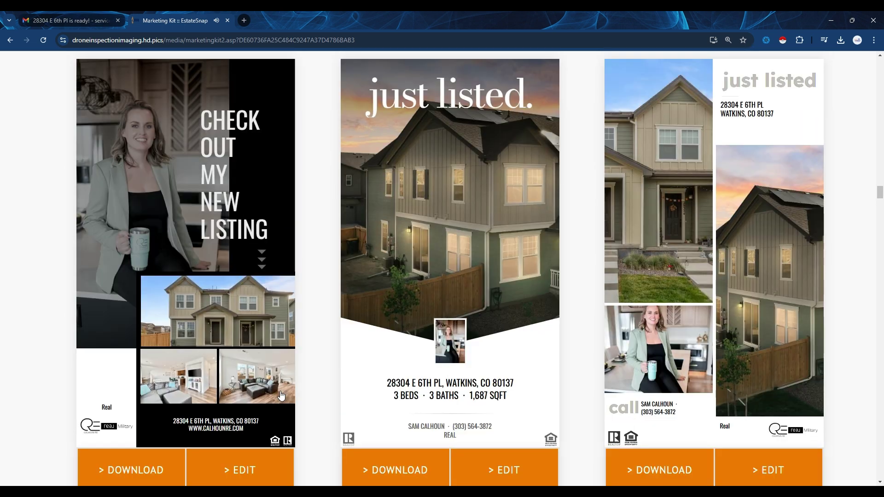